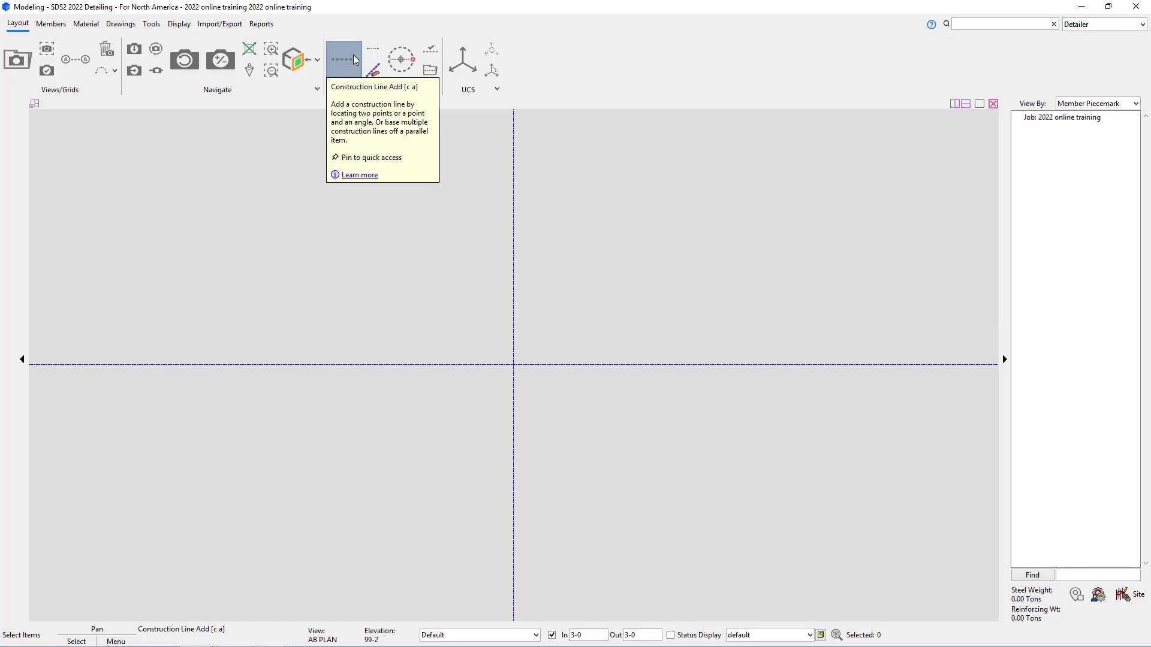
Step: Search the commands for "construction line" to find Construction Line Add
left_click(1008, 23)
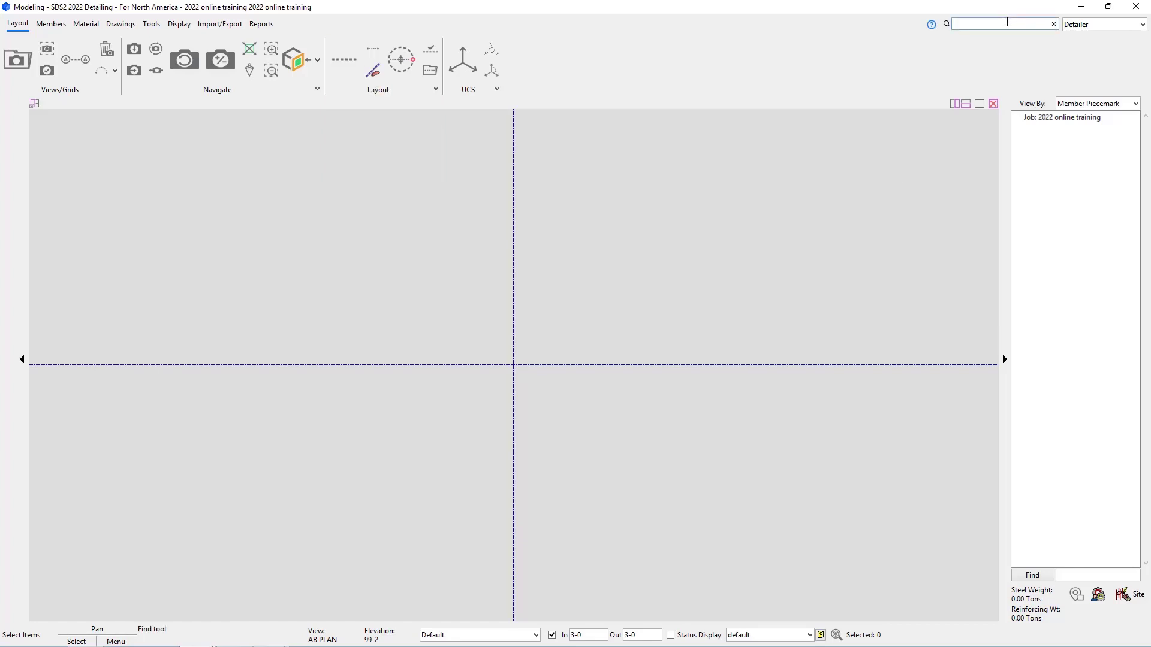
type("construc")
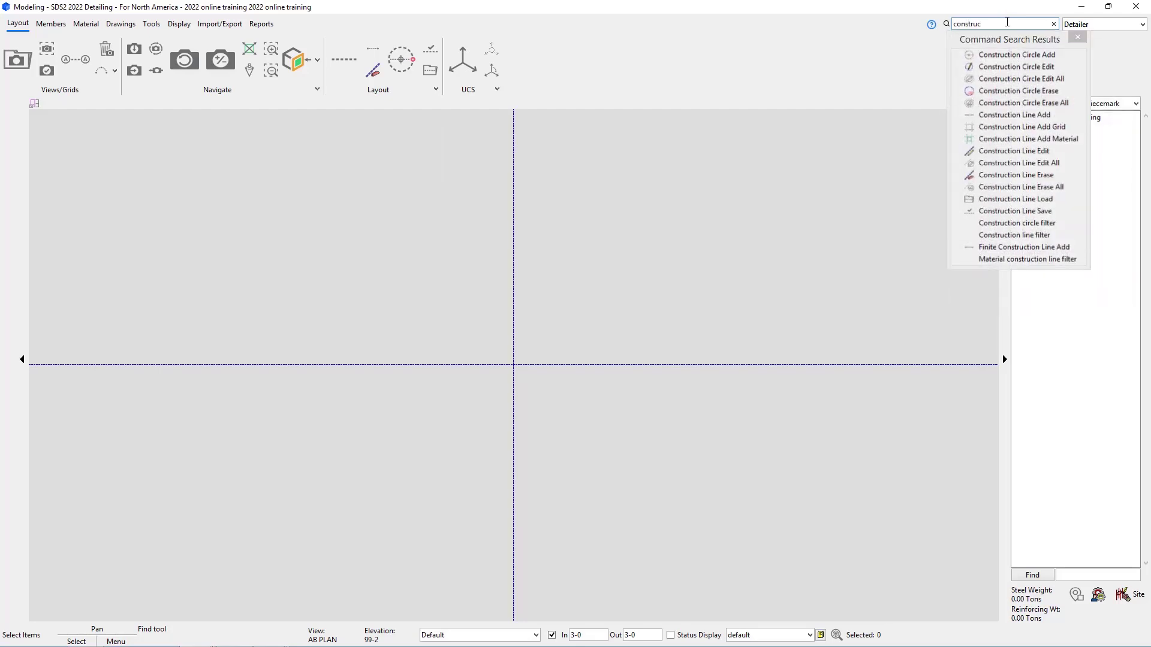
type("tion line")
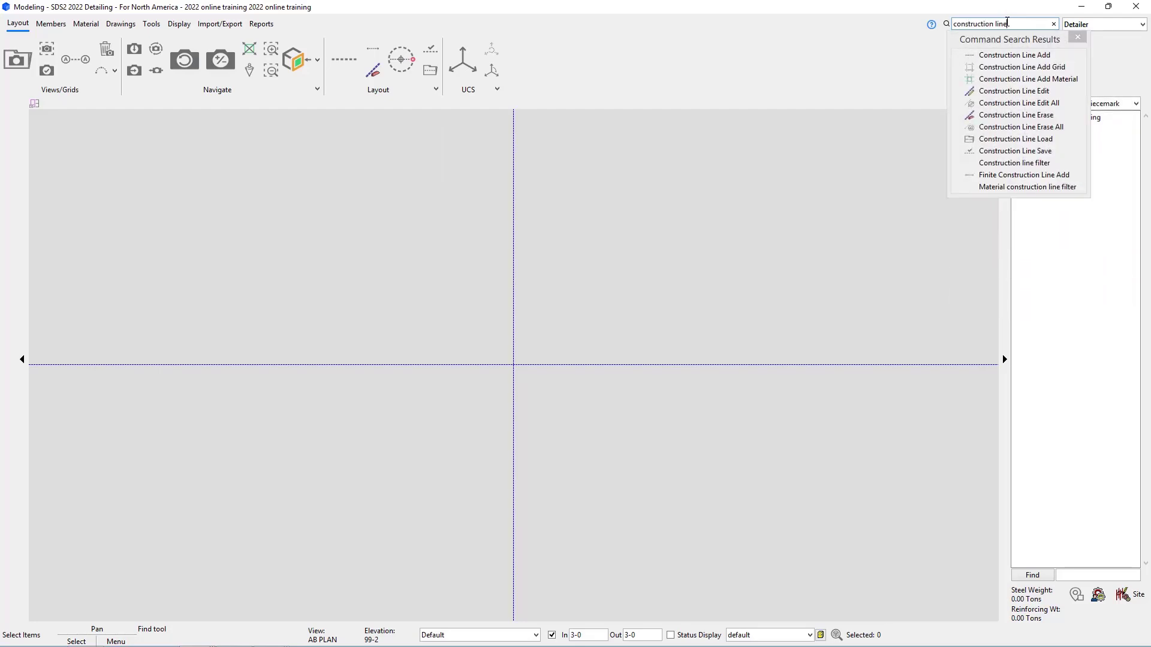
left_click(1051, 54)
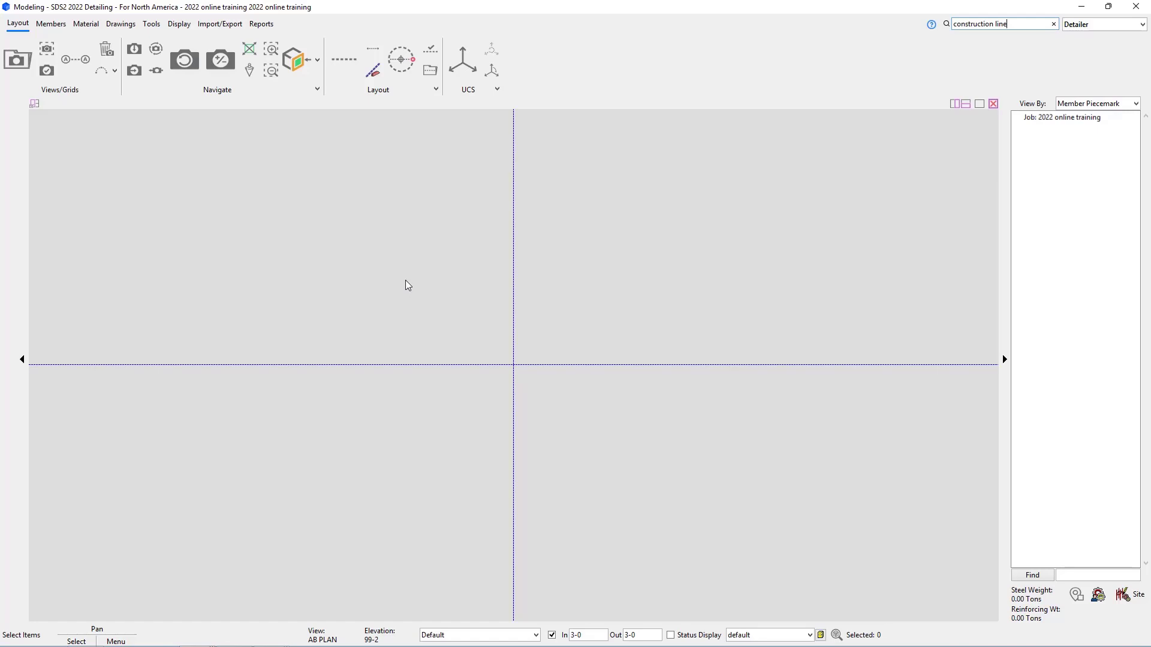
Step: Add three construction lines at 25-0 spacing to the right of the vertical base line
left_click(343, 59)
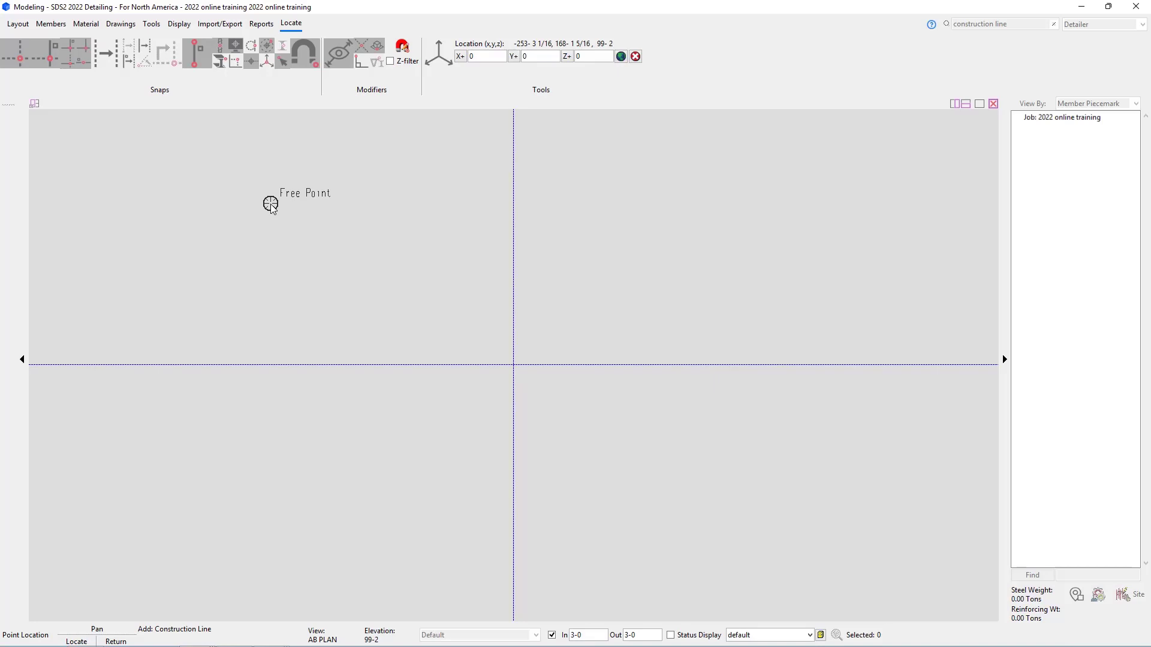
left_click(103, 52)
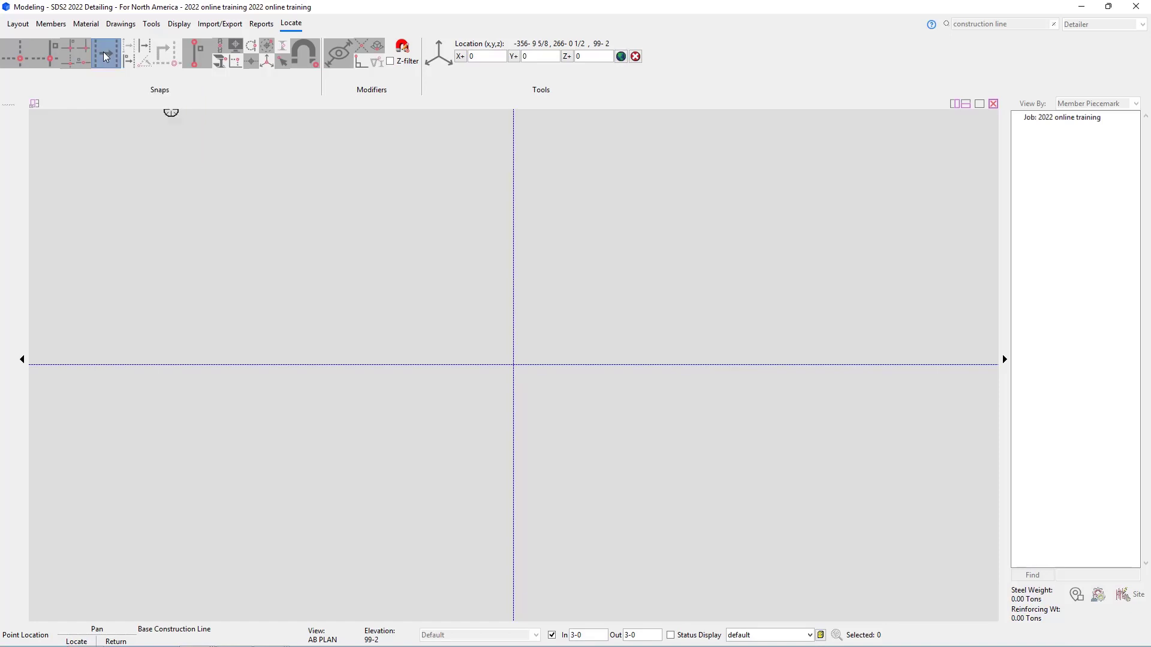
left_click(511, 239)
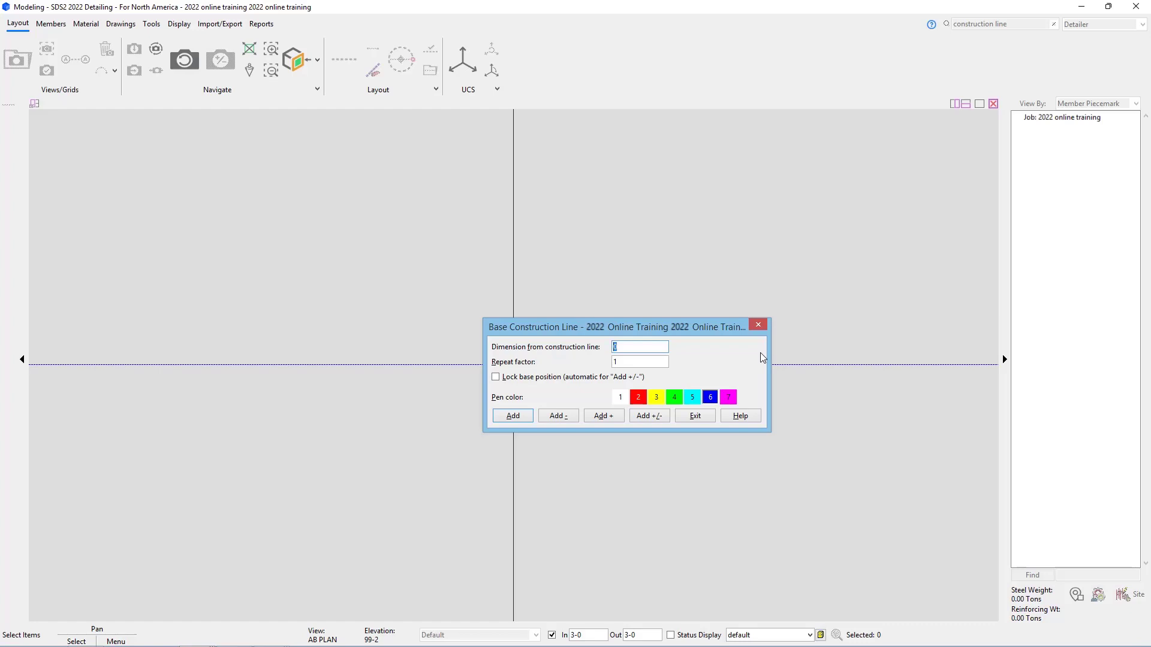
type("25-0")
key("Tab")
left_click(513, 415)
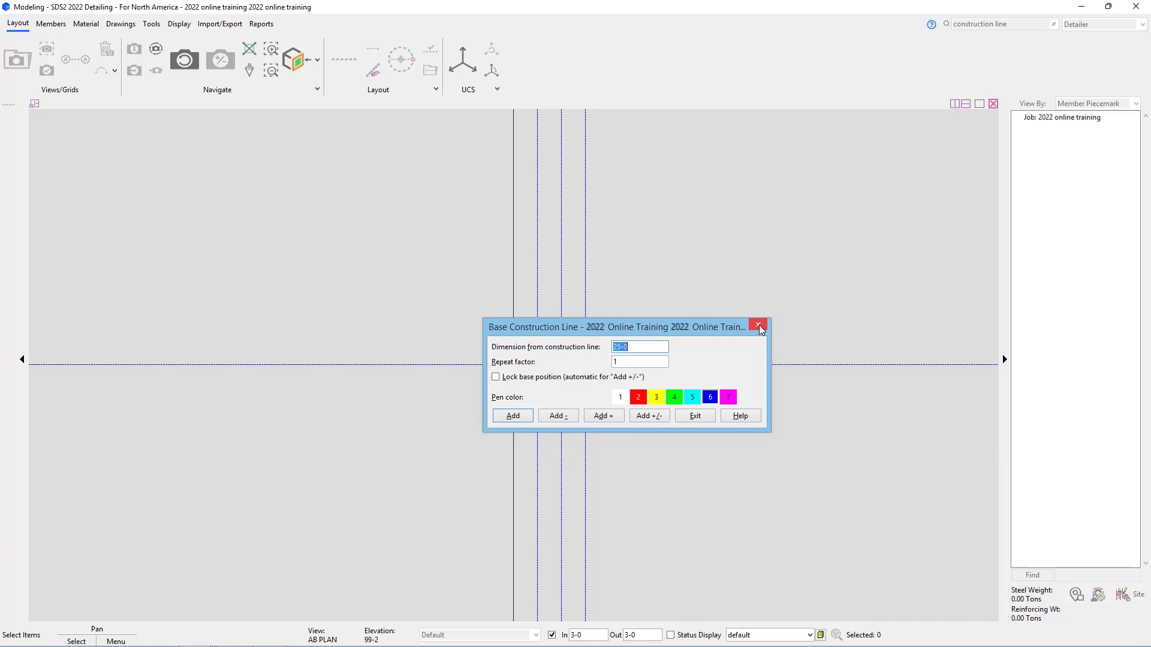
Step: Add one more vertical construction line 20-0 beyond the last one and end the command
type("20-0")
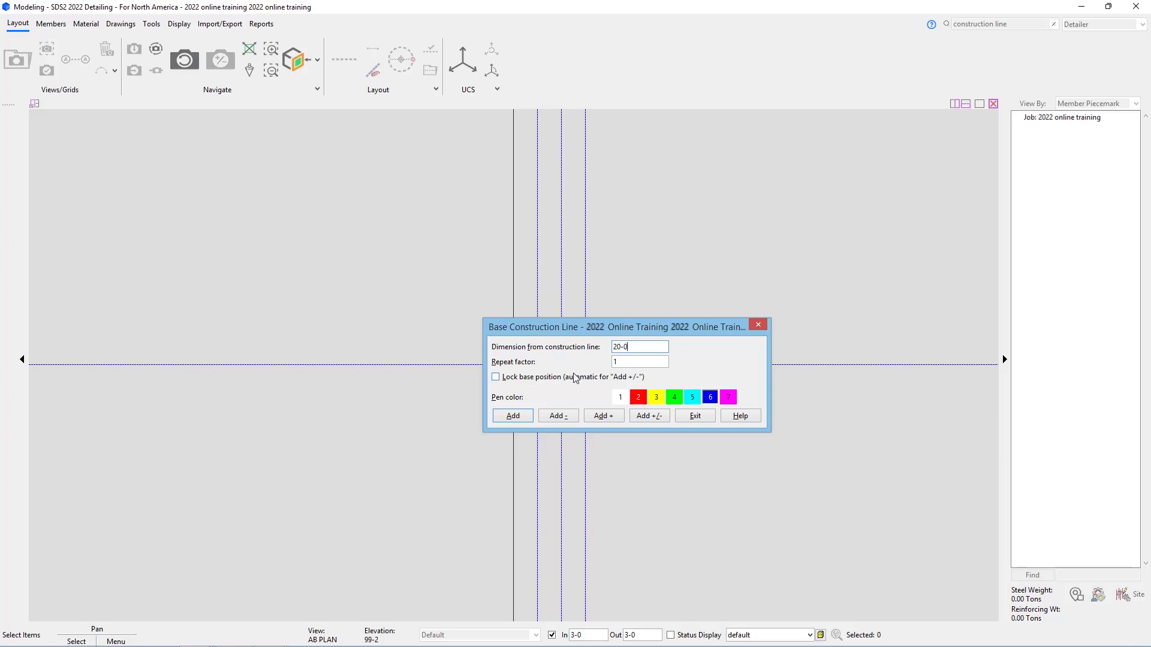
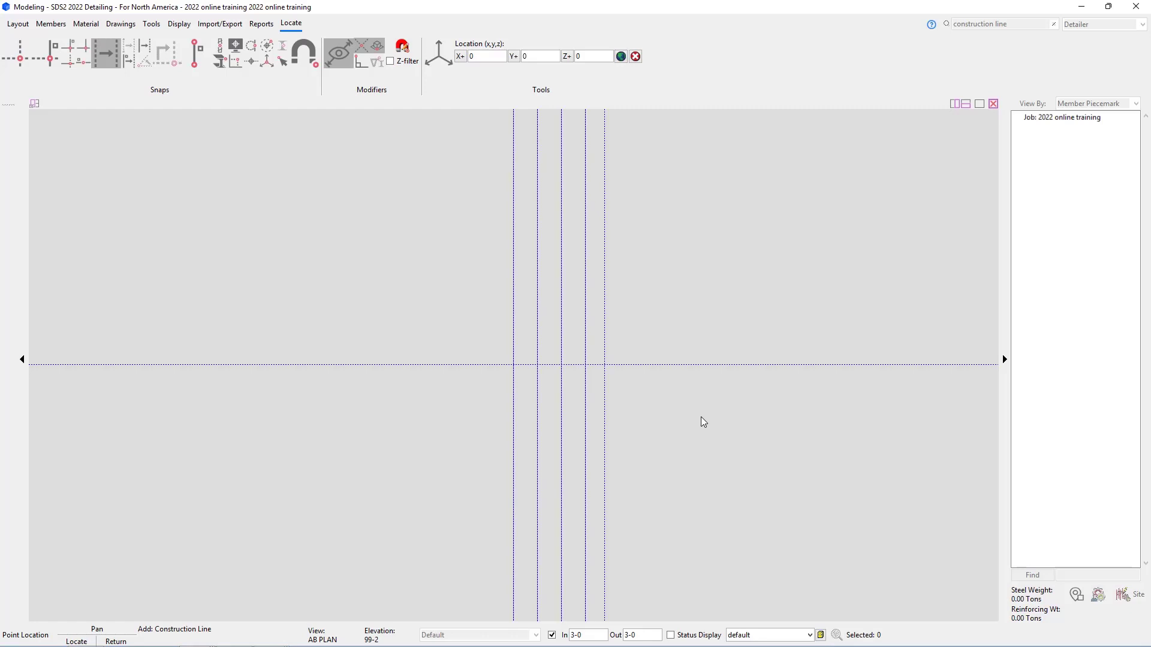
left_click(782, 360)
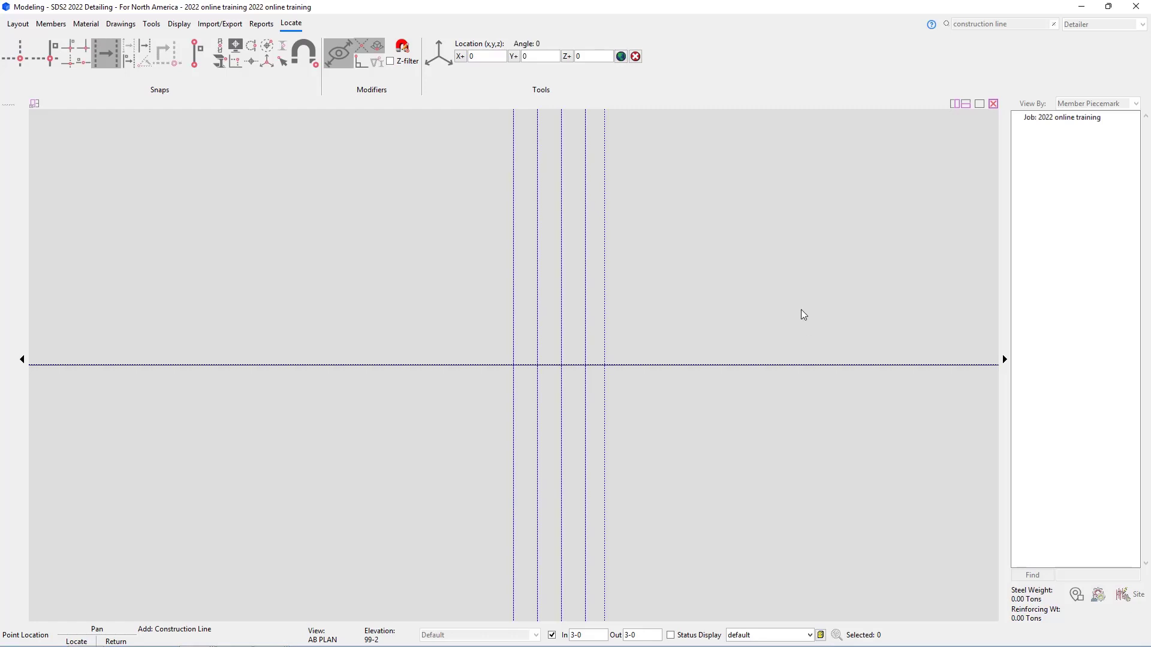
right_click(801, 311)
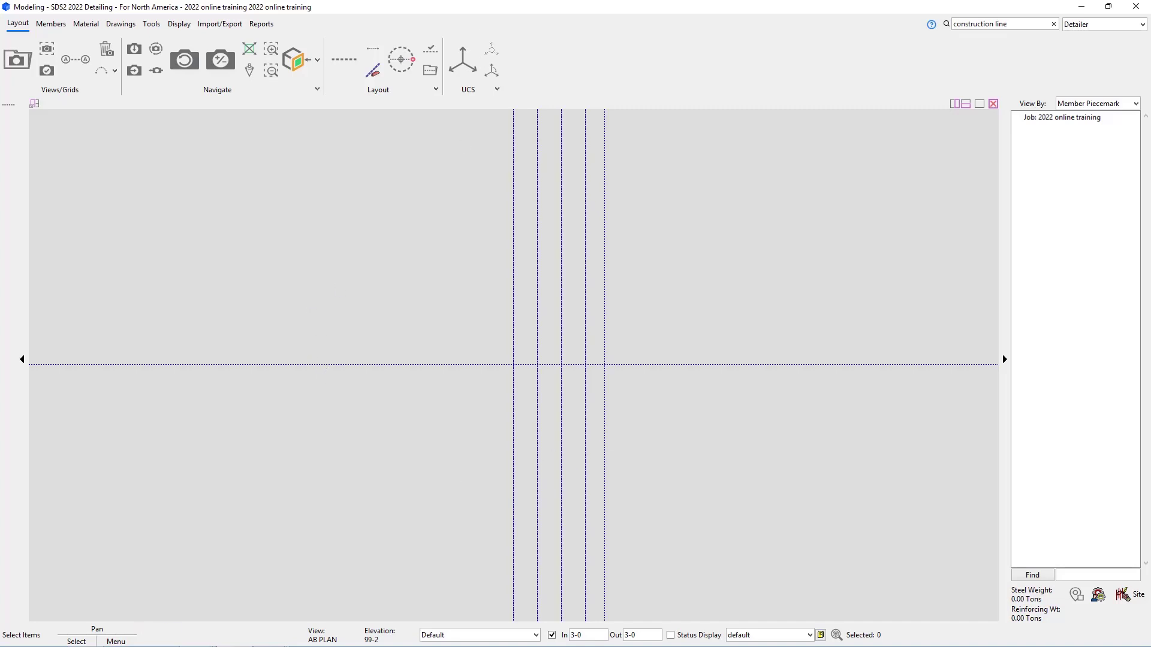
Step: Add two construction lines at 27-6 spacing above the horizontal base line
left_click(344, 60)
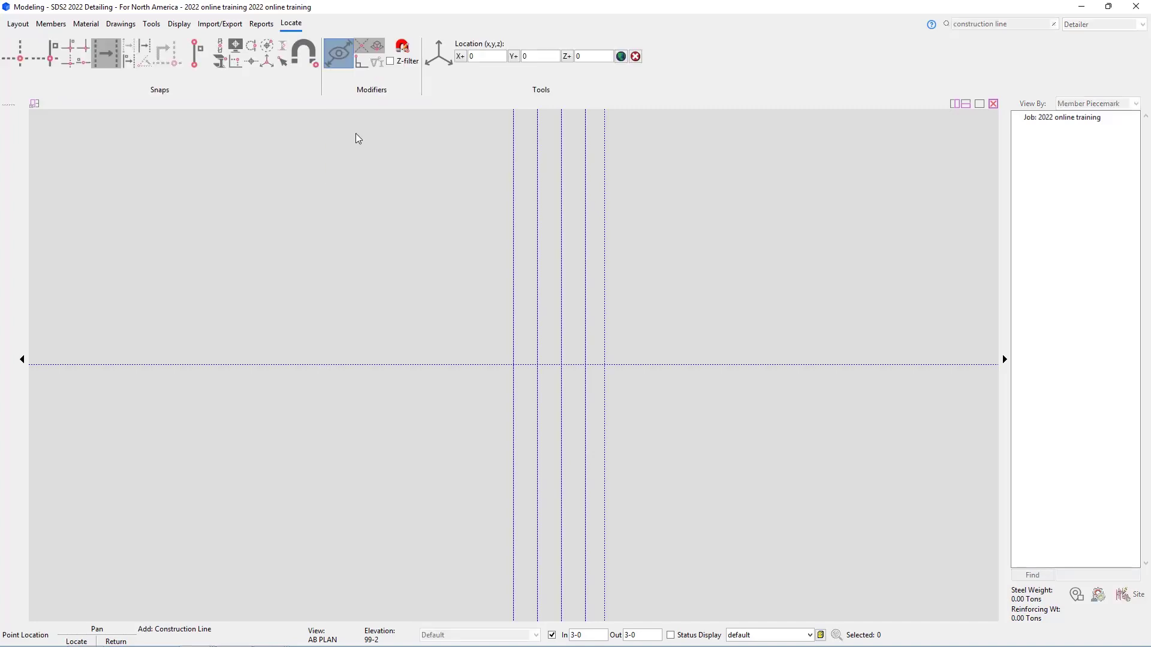
left_click(467, 368)
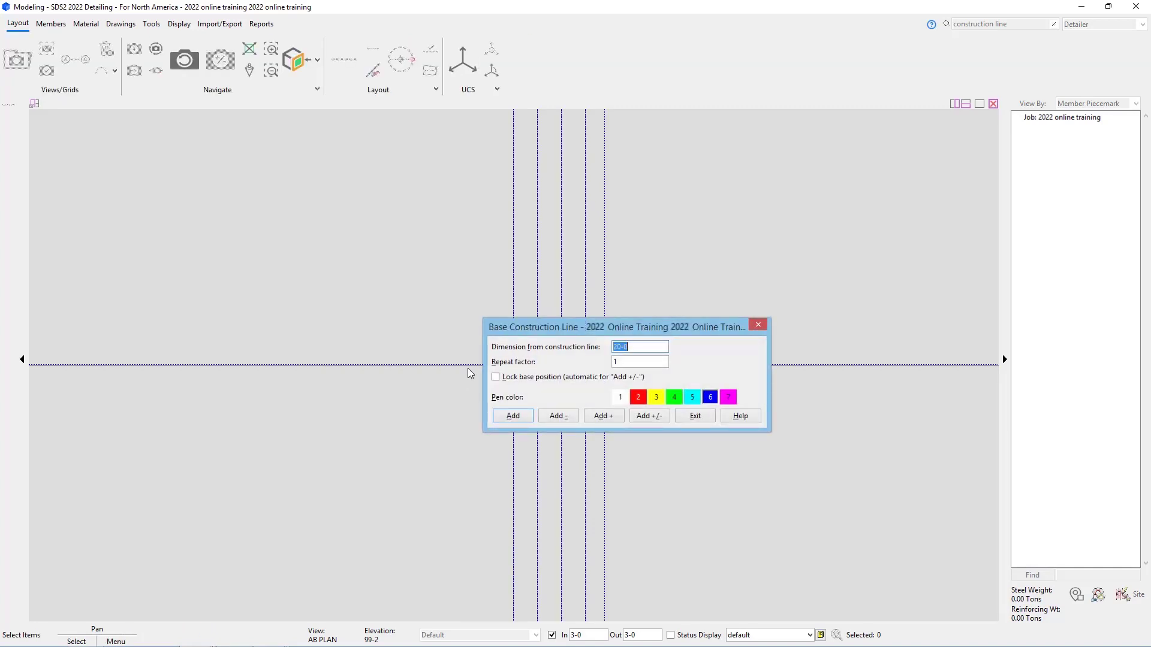
type("27-")
key("Tab")
key("Return")
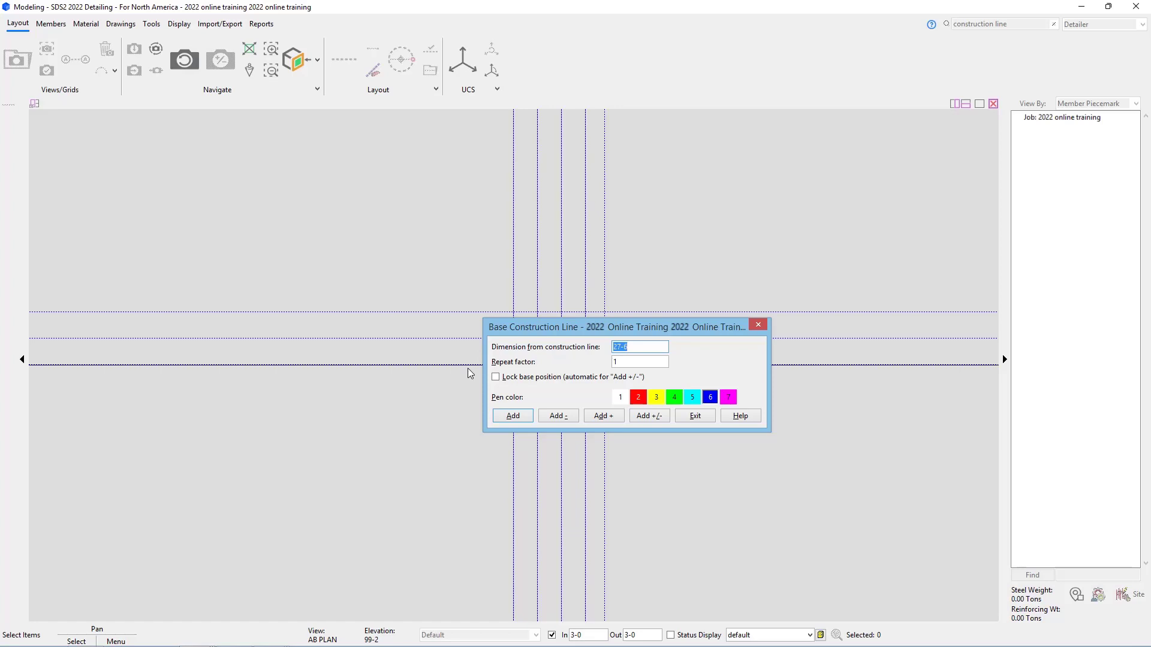
key("Return")
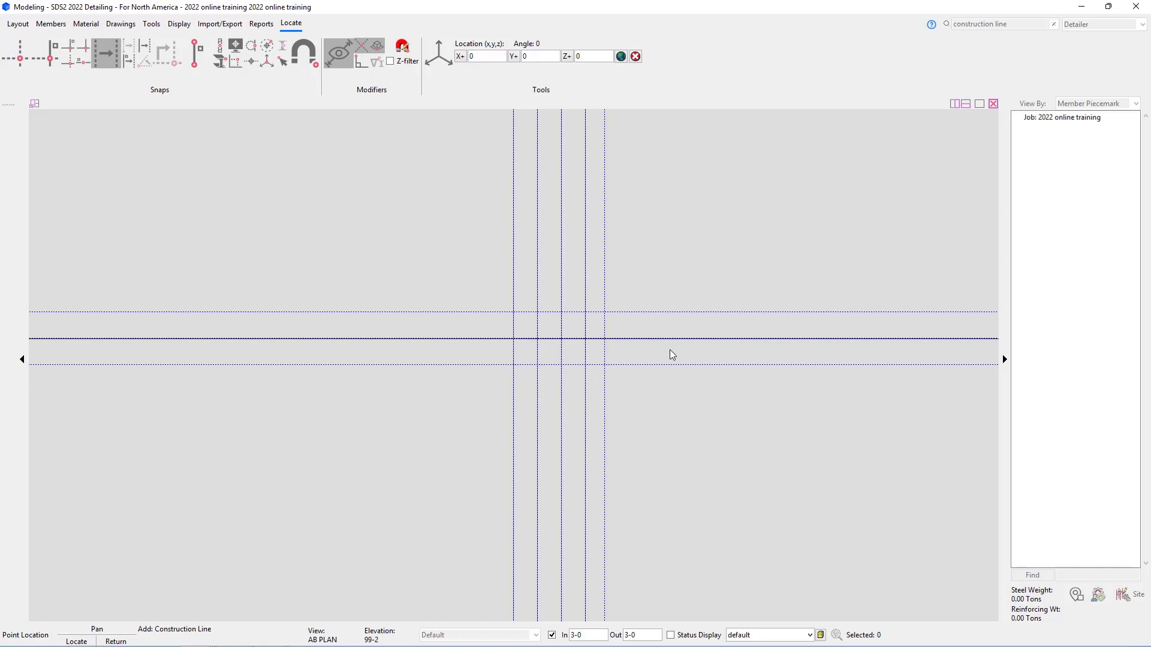
Step: Add construction lines 7-6 above and below the middle horizontal line, then end the command
left_click(670, 350)
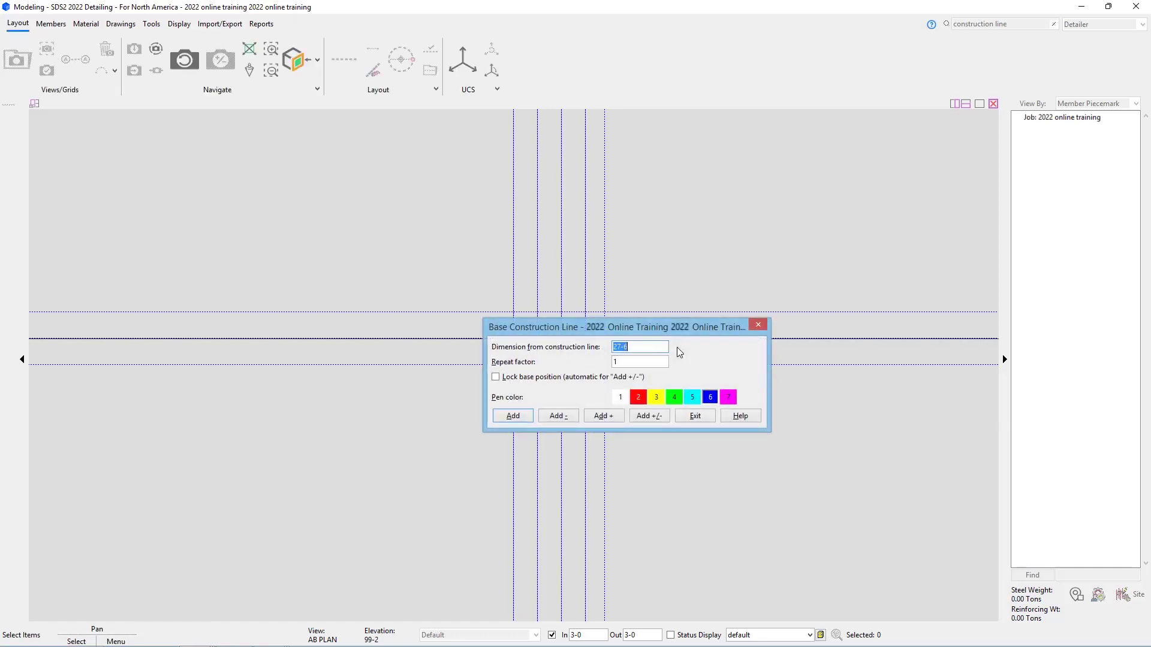
type("7-6")
left_click(642, 418)
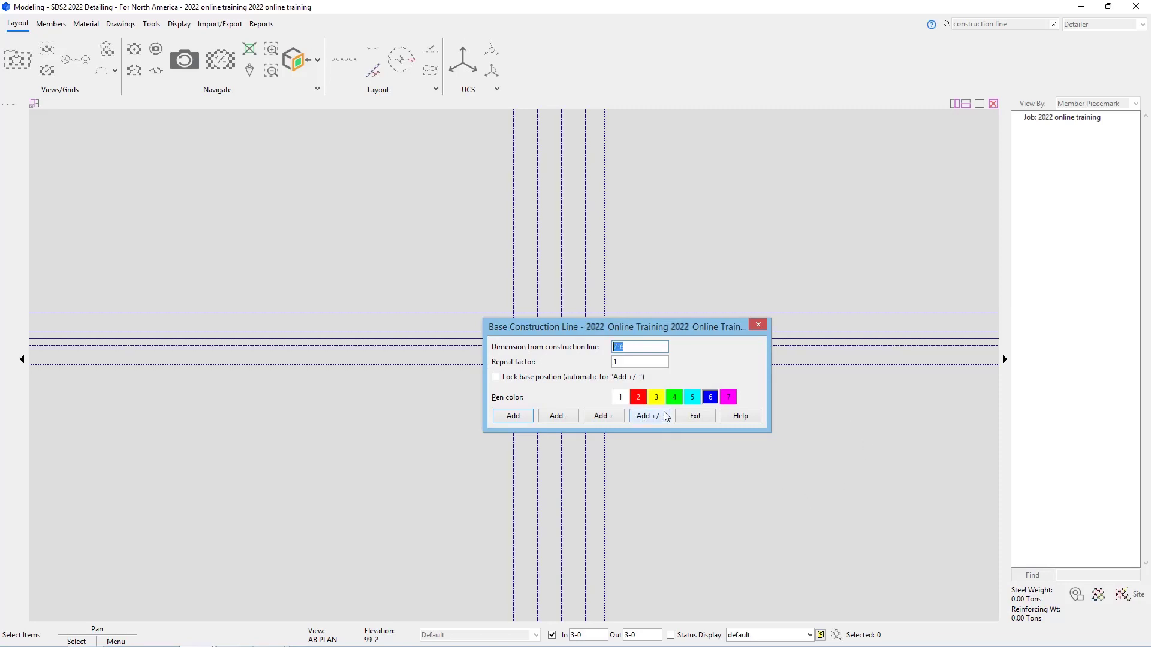
left_click(694, 416)
scroll(653, 385, "up", 2)
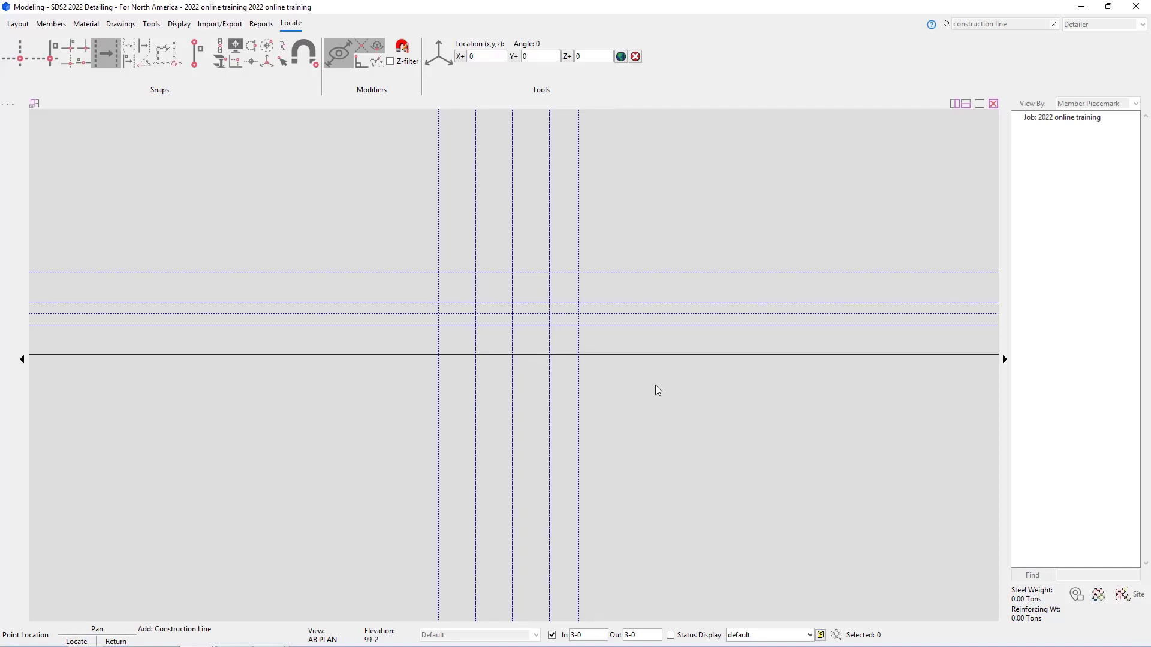
left_click(656, 385)
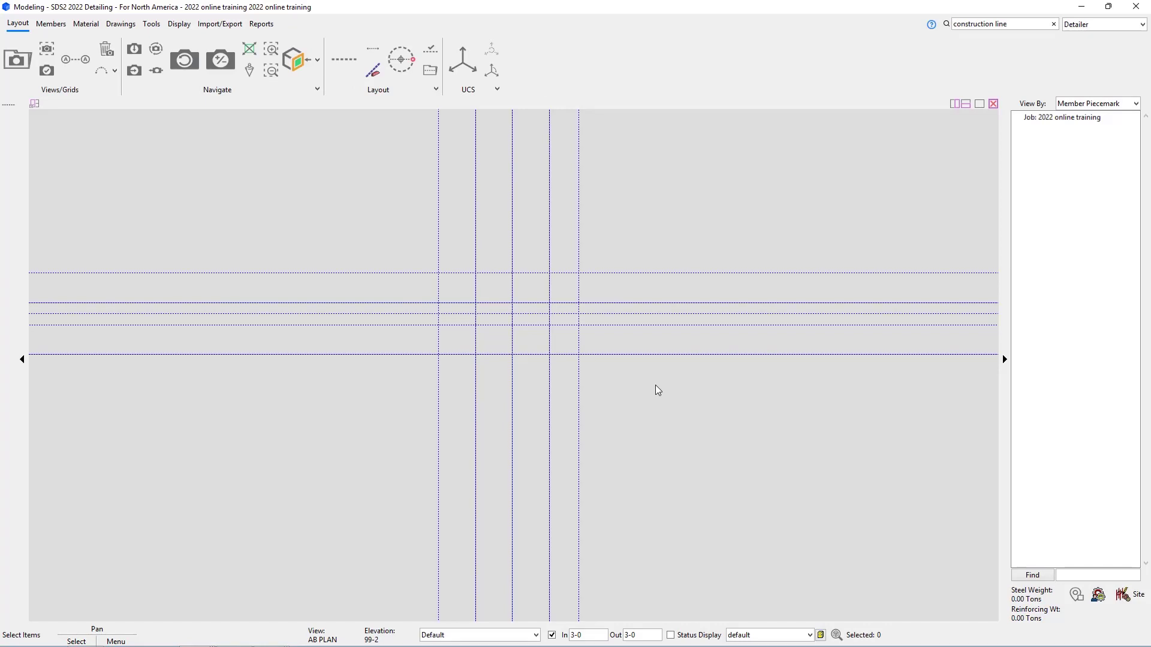
Step: Draw a finite construction line from the grid's upper-left intersection to where the fourth vertical line crosses the lowest horizontal line
left_click(373, 60)
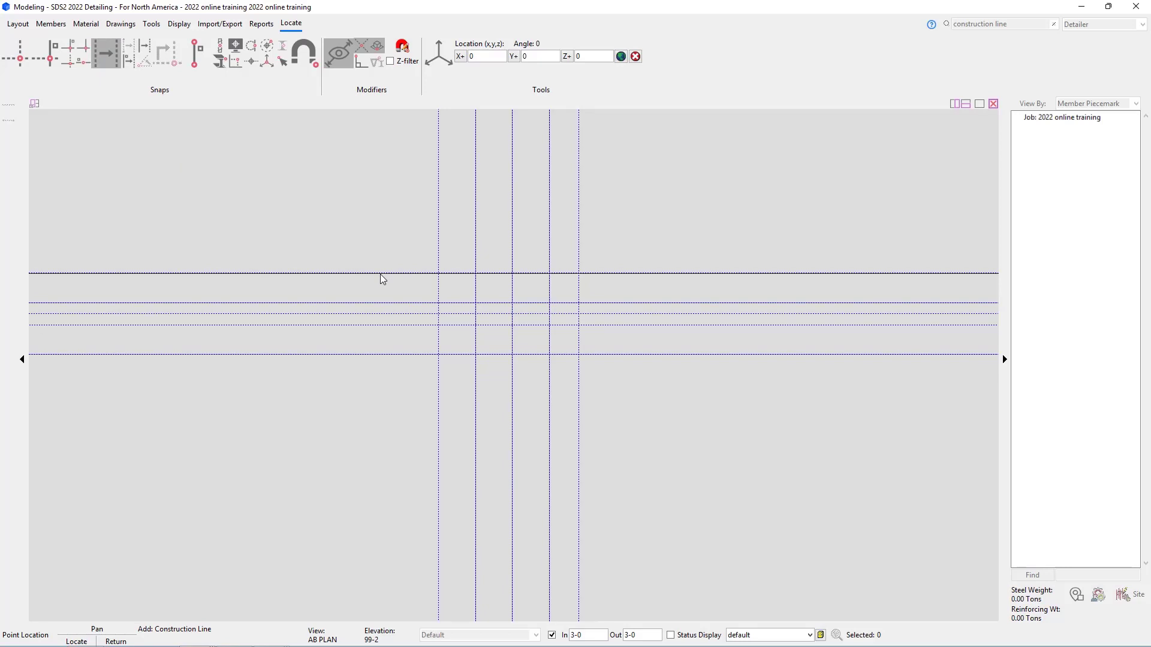
left_click(382, 274)
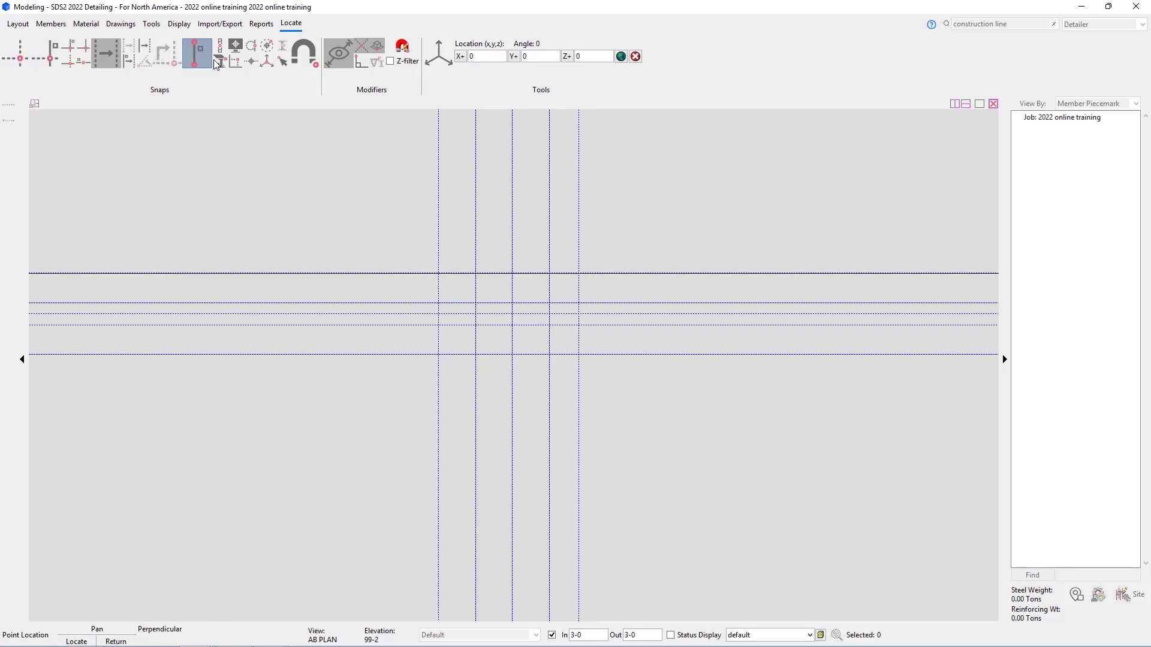
left_click(439, 273)
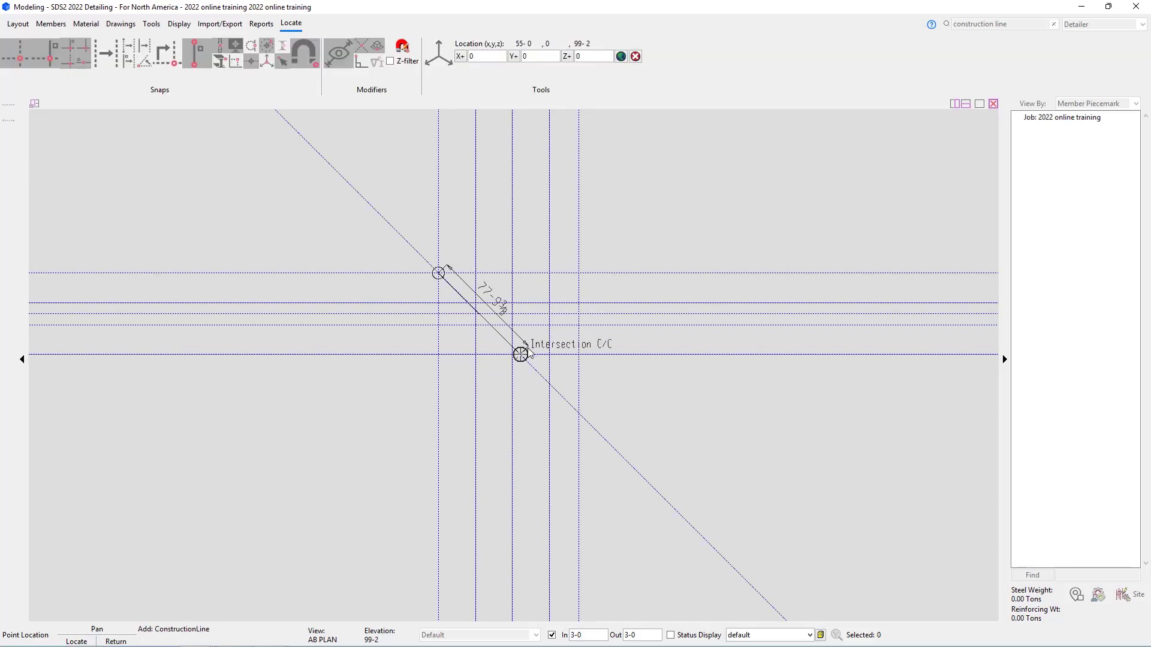
left_click(550, 355)
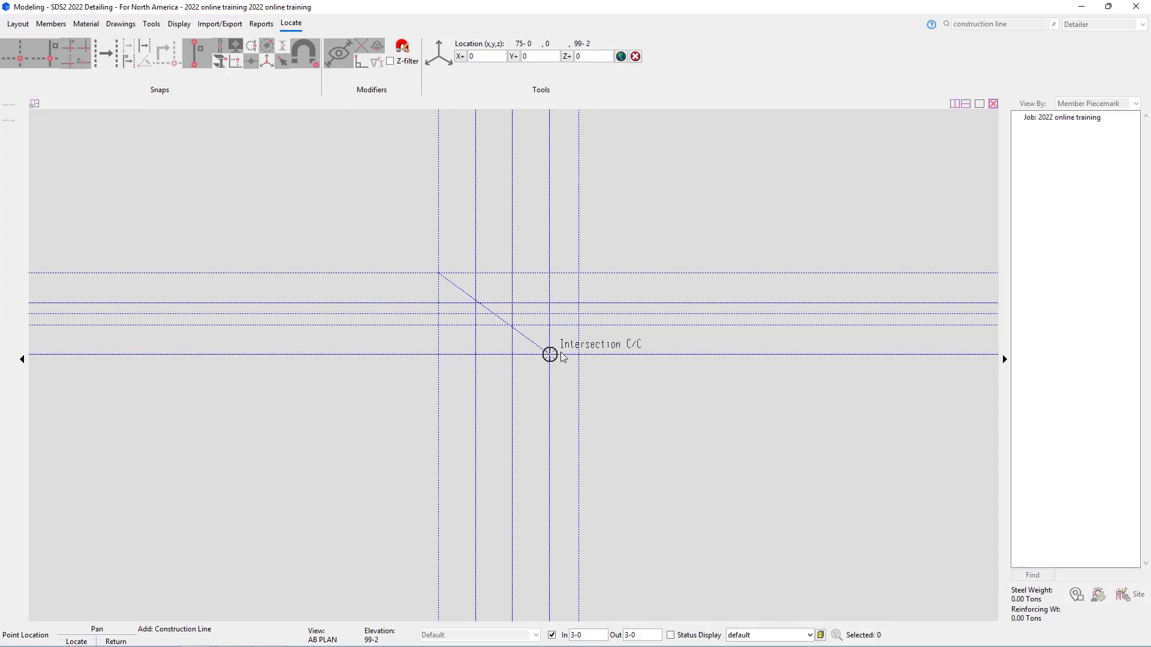
right_click(543, 157)
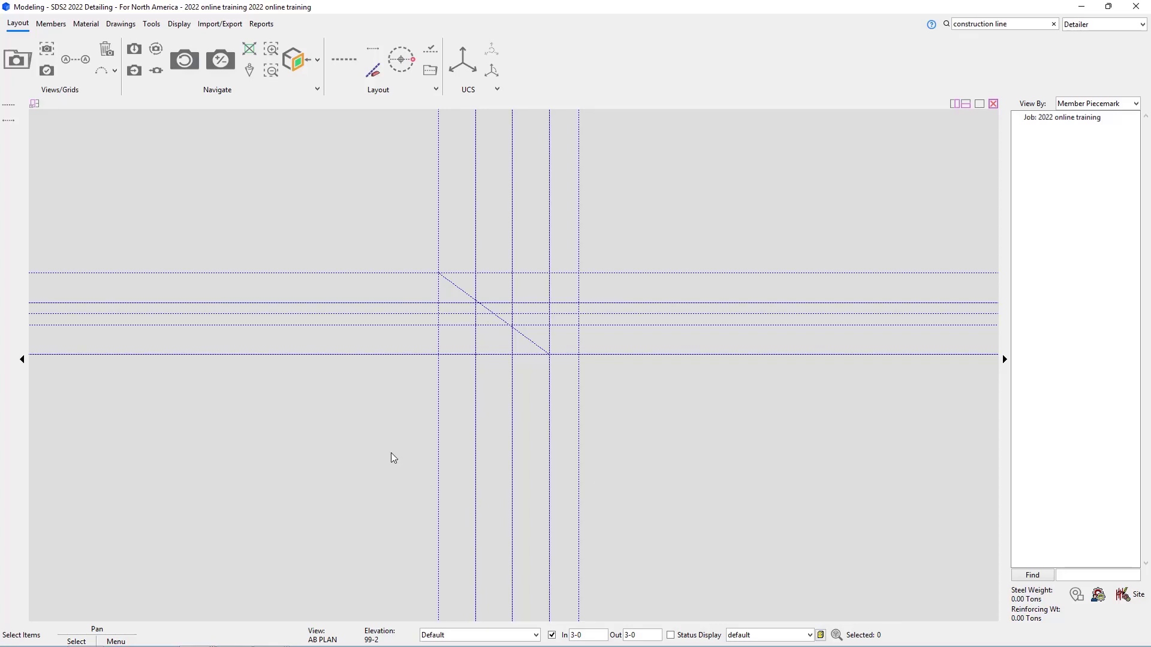
Step: Draw another finite construction line from the top horizontal line, left of the grid, diagonally up to a free point at the upper left
left_click(373, 49)
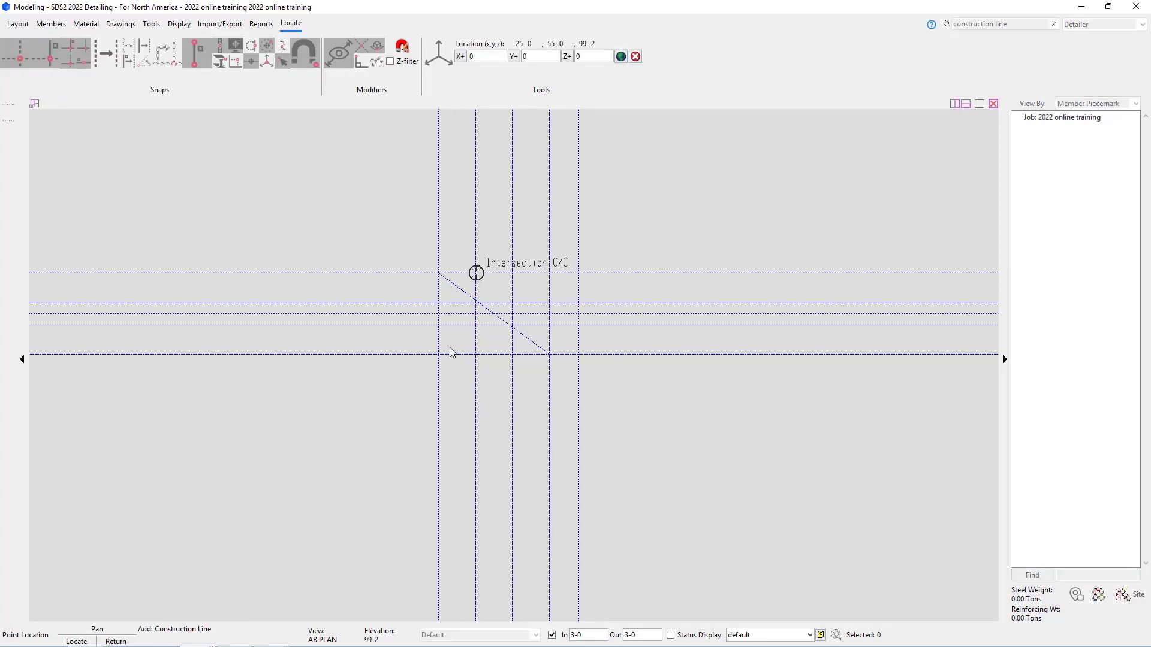
left_click(392, 272)
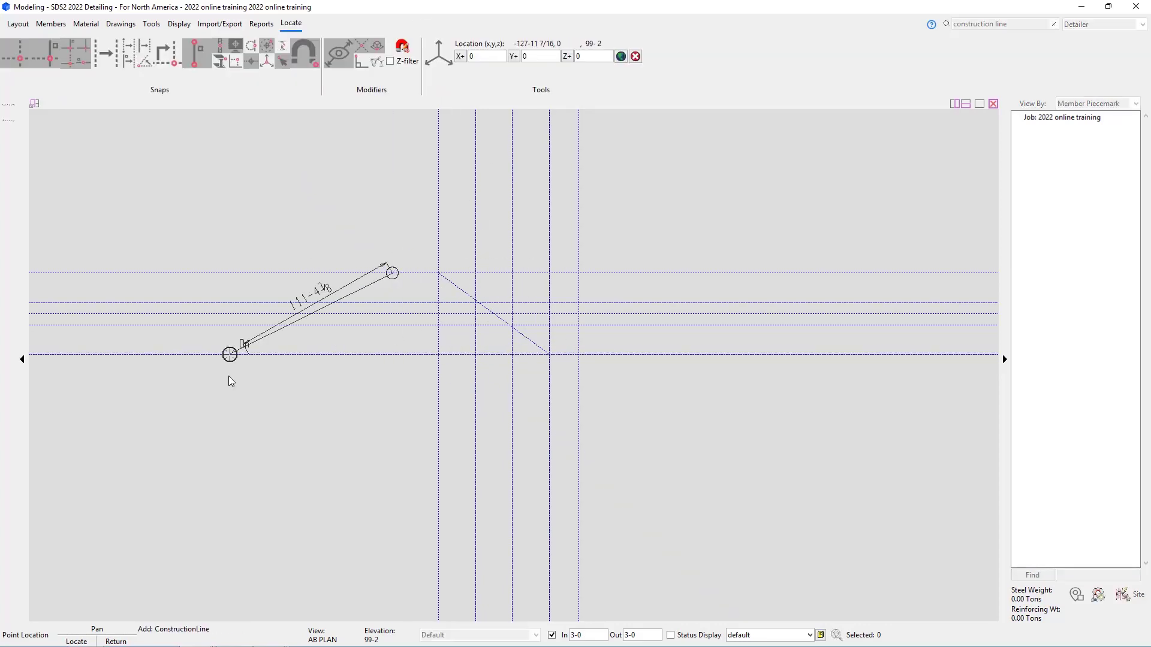
left_click(221, 159)
right_click(230, 127)
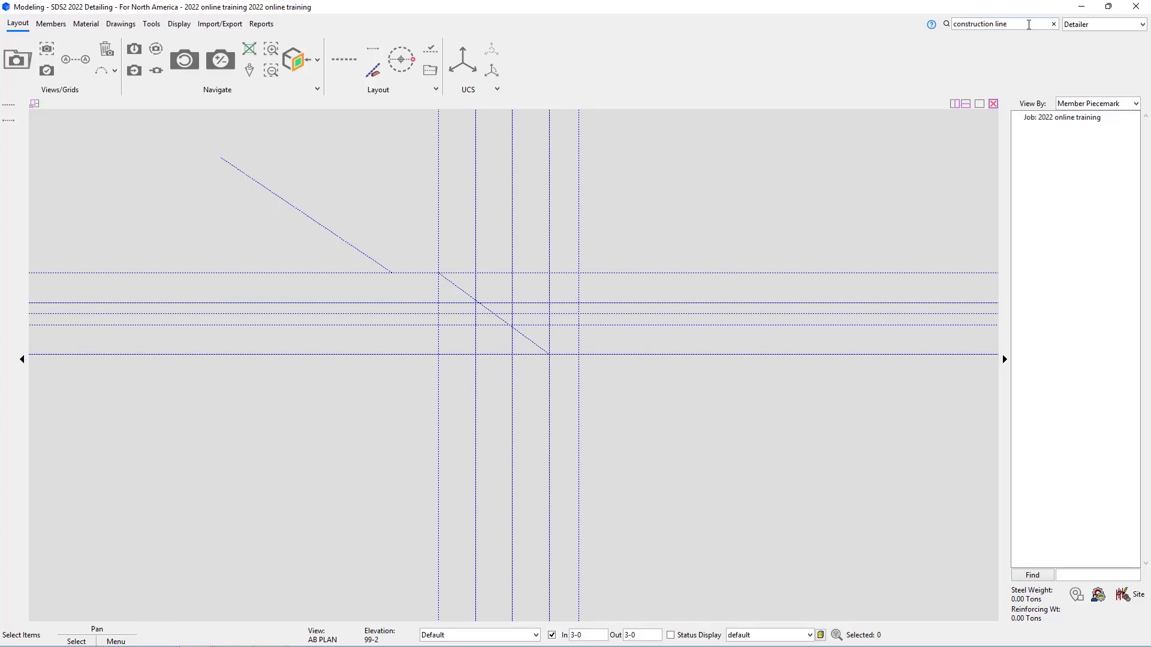
Step: Use Construction Line Edit to set the pen color of the finite line at the upper left to 2 (red)
key("ctrl+f")
type("const")
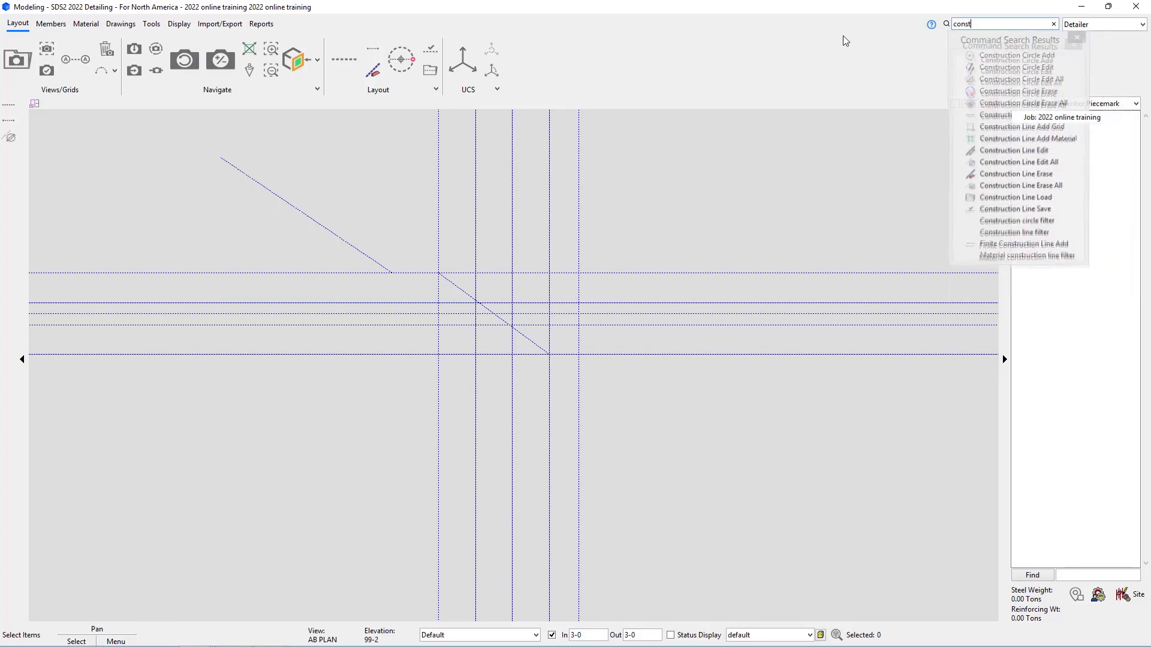
type("ruction line edit")
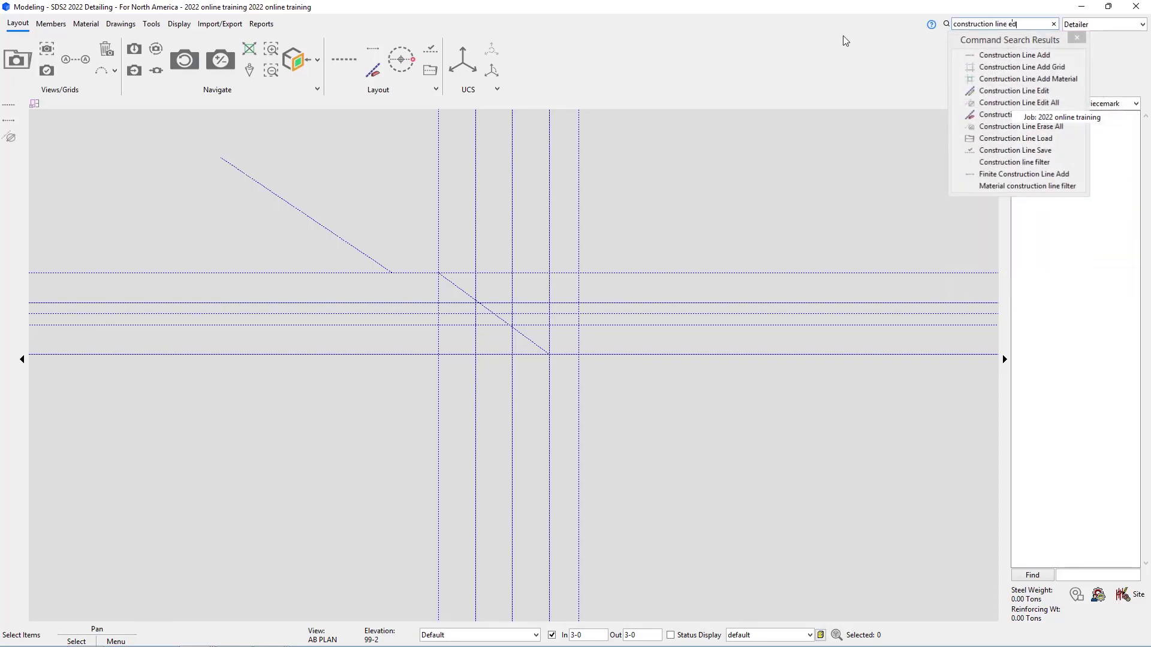
left_click(995, 64)
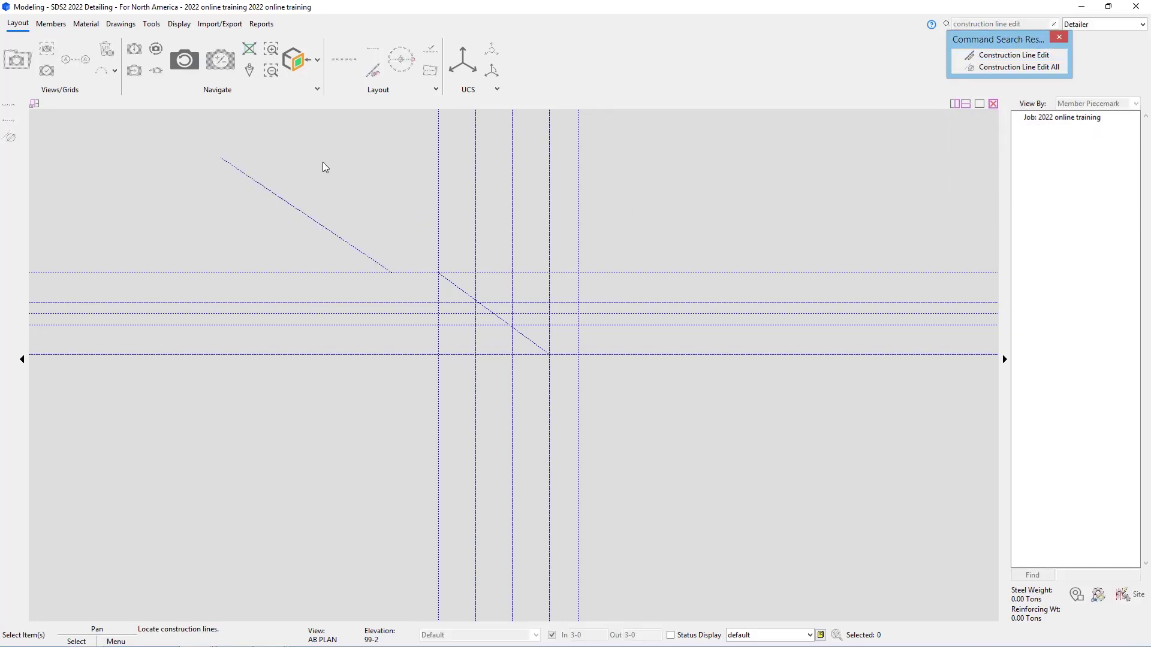
left_click(291, 219)
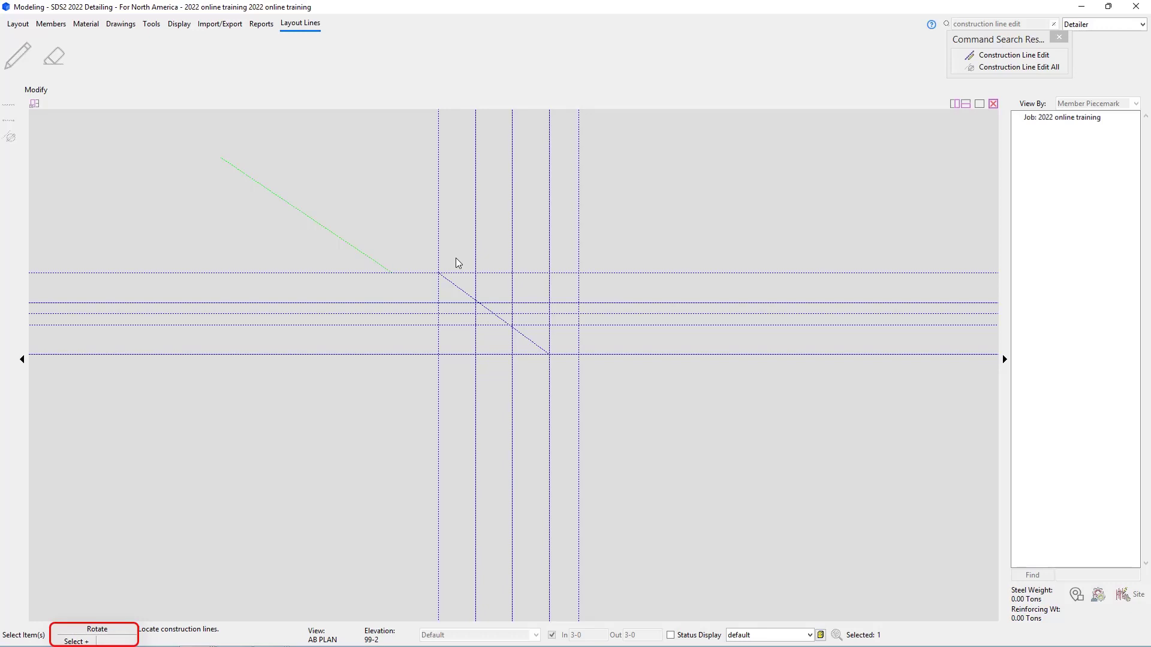
left_click(454, 281, "shift")
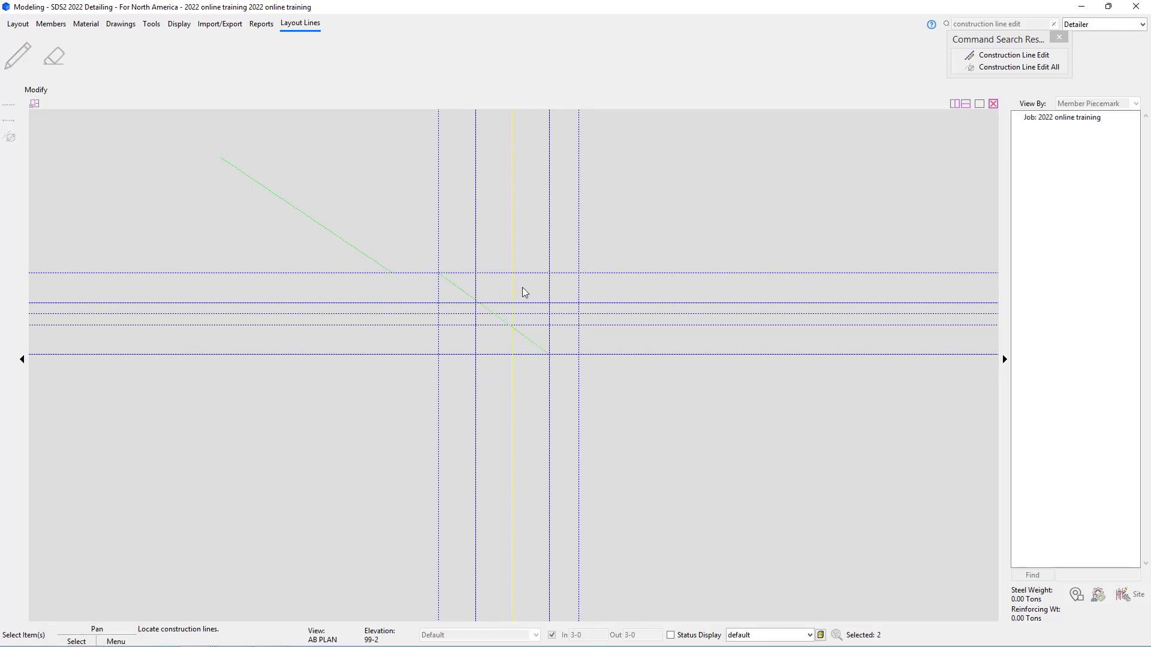
left_click(268, 206)
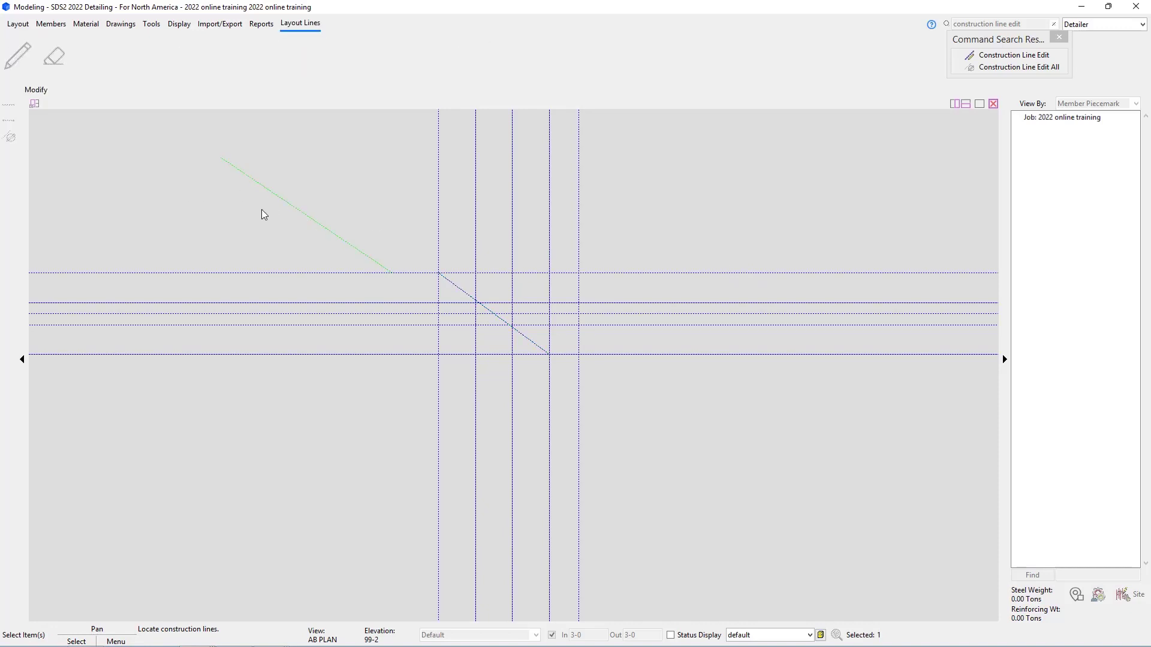
right_click(326, 230)
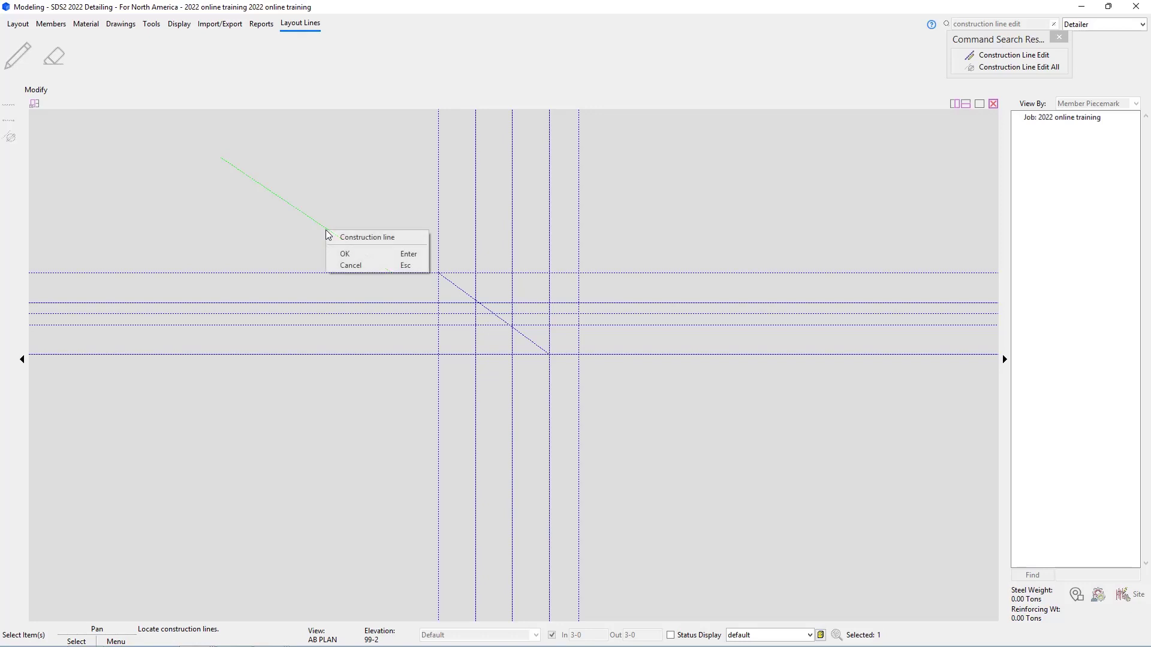
left_click(382, 258)
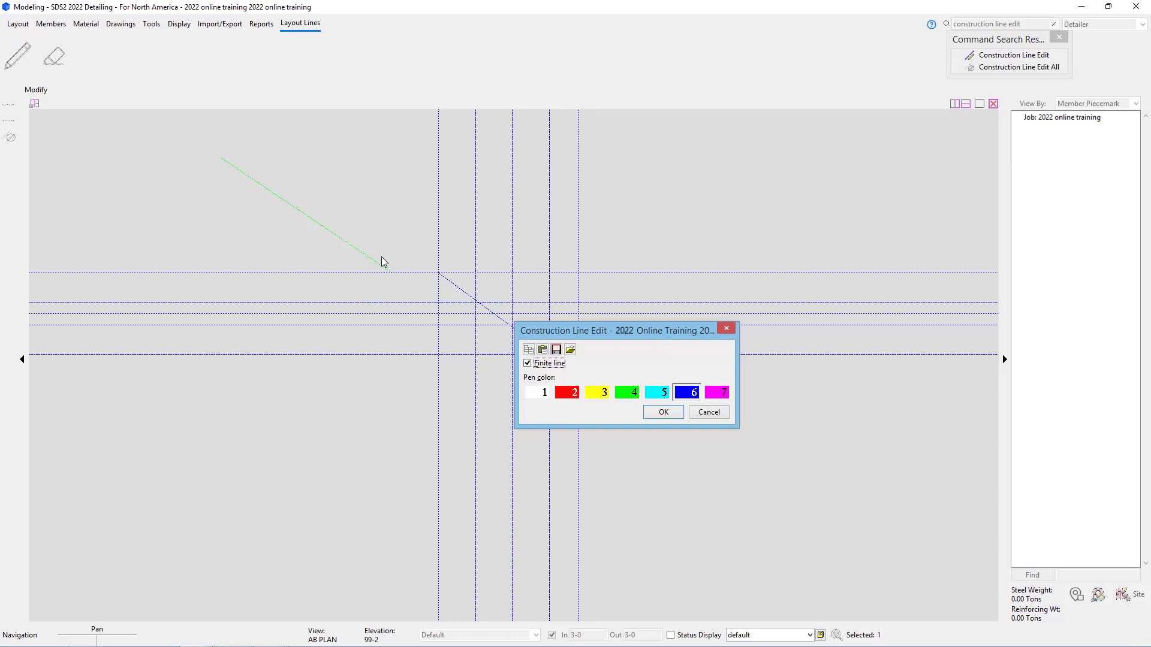
left_click(568, 394)
left_click(682, 416)
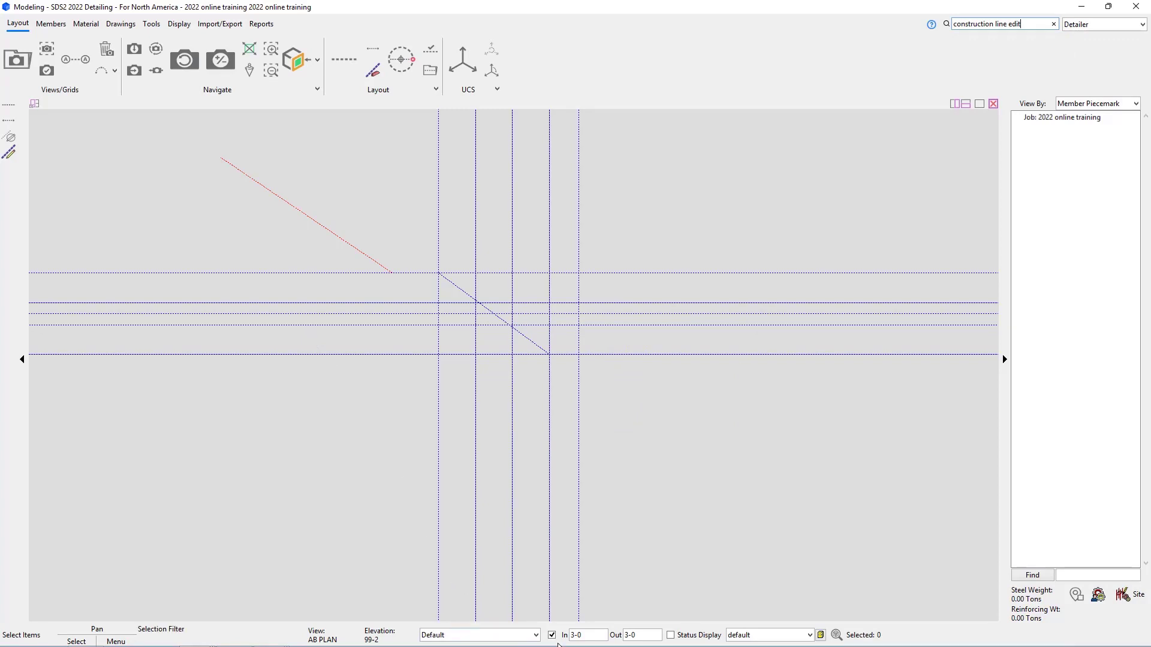
Step: Limit selection to Construction Lines and turn off Finite line for the red diagonal line
left_click(538, 636)
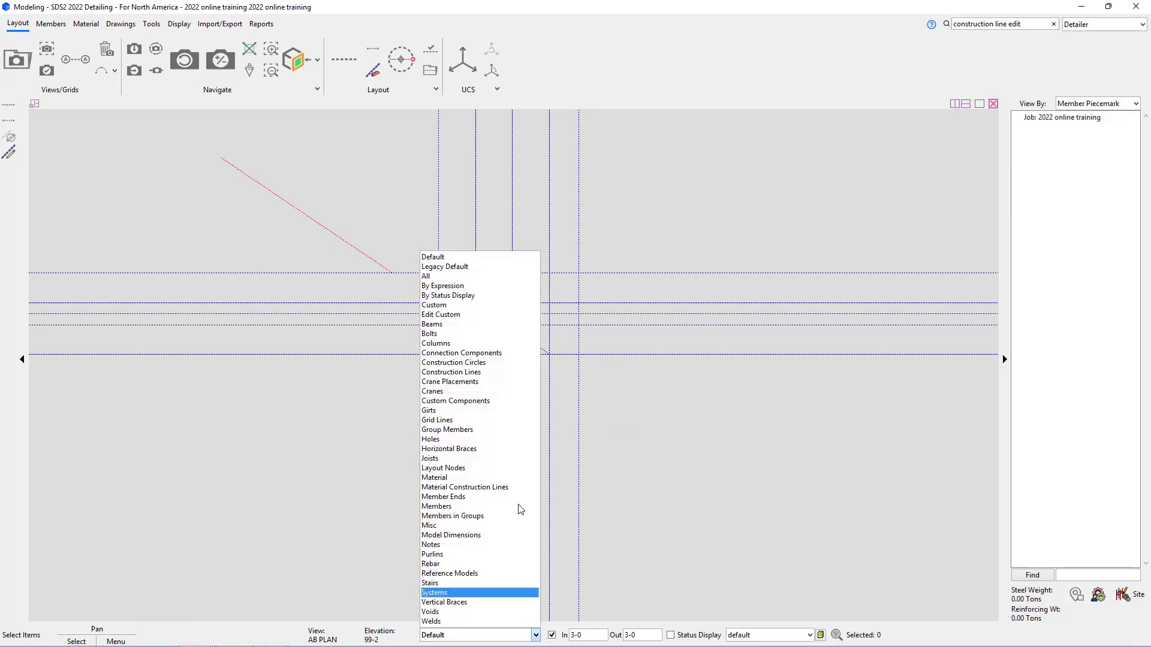
left_click(505, 369)
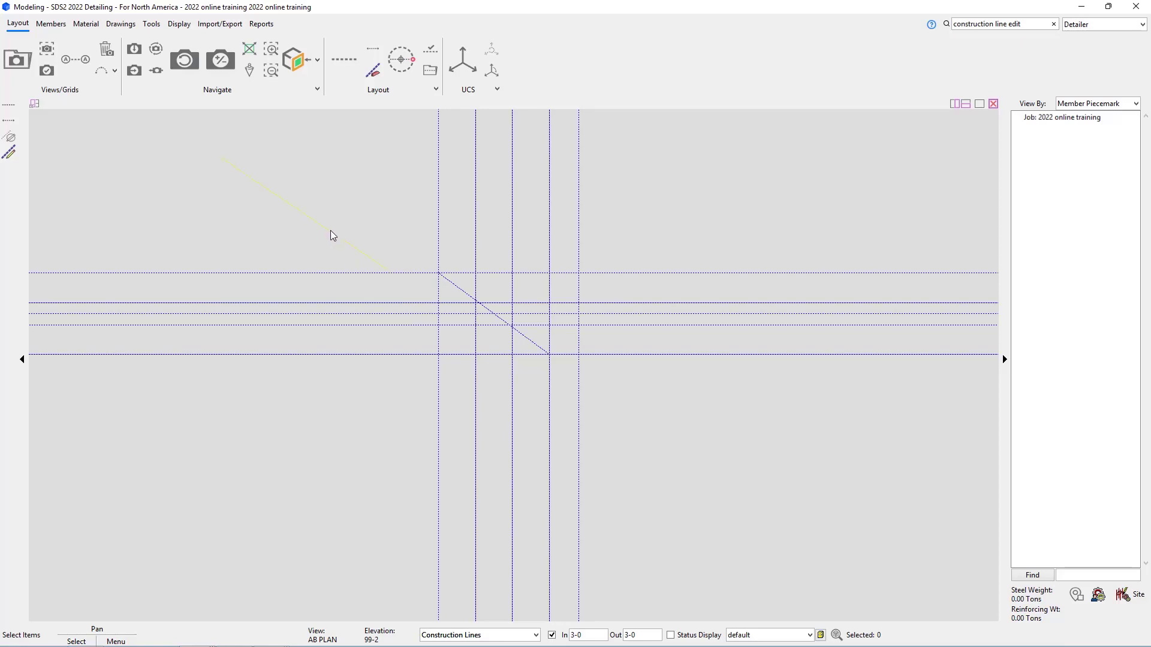
left_click(330, 231)
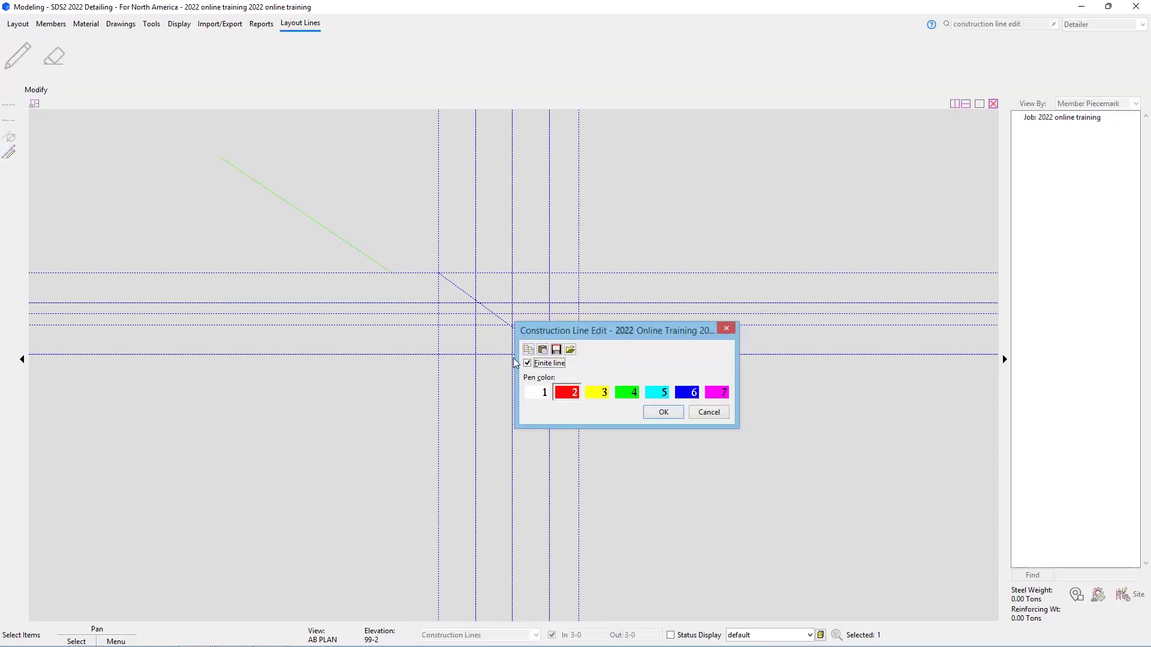
left_click(545, 368)
left_click(663, 412)
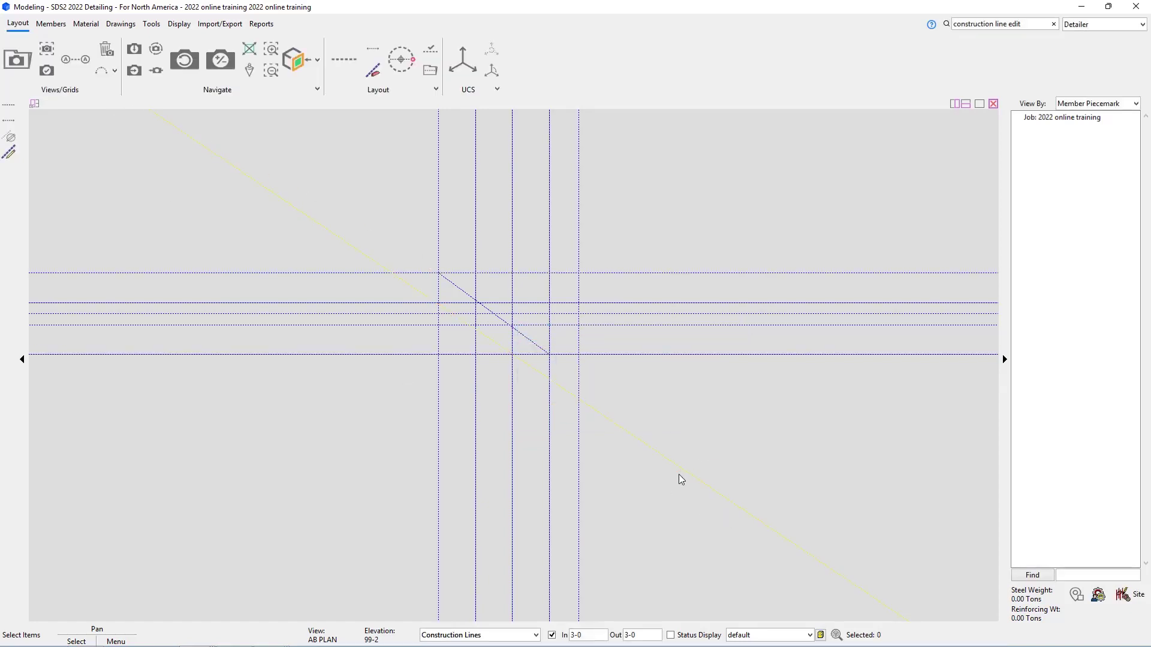
Step: Turn off Finite line for the blue diagonal construction line inside the grid and deselect it
left_click(529, 346)
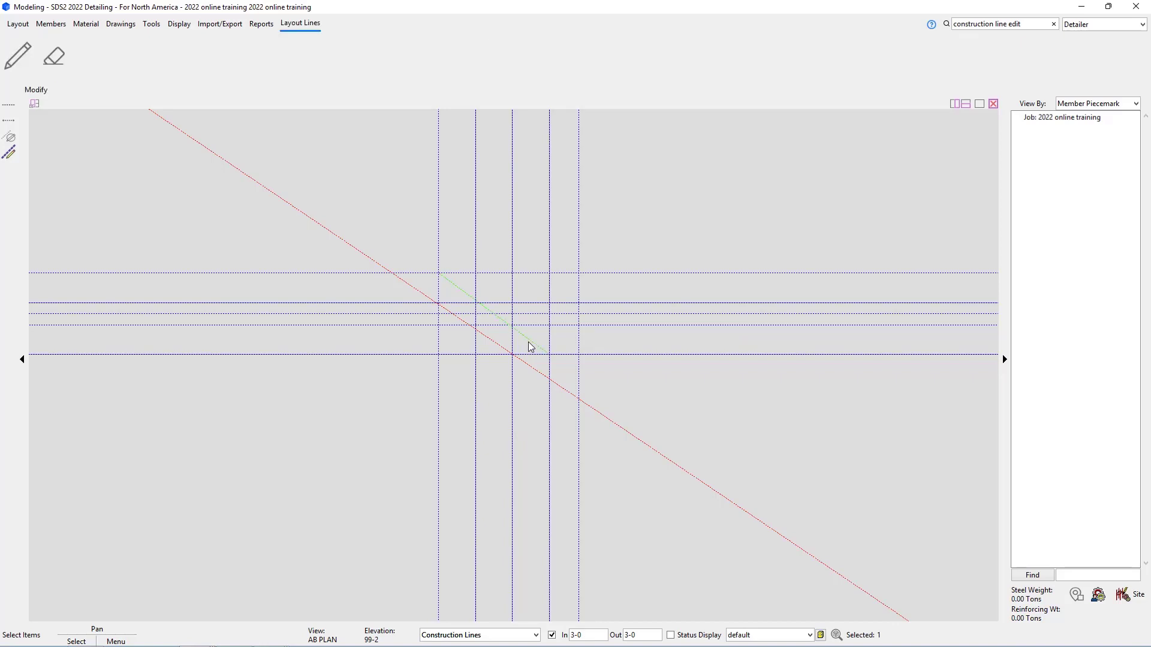
left_click(596, 368)
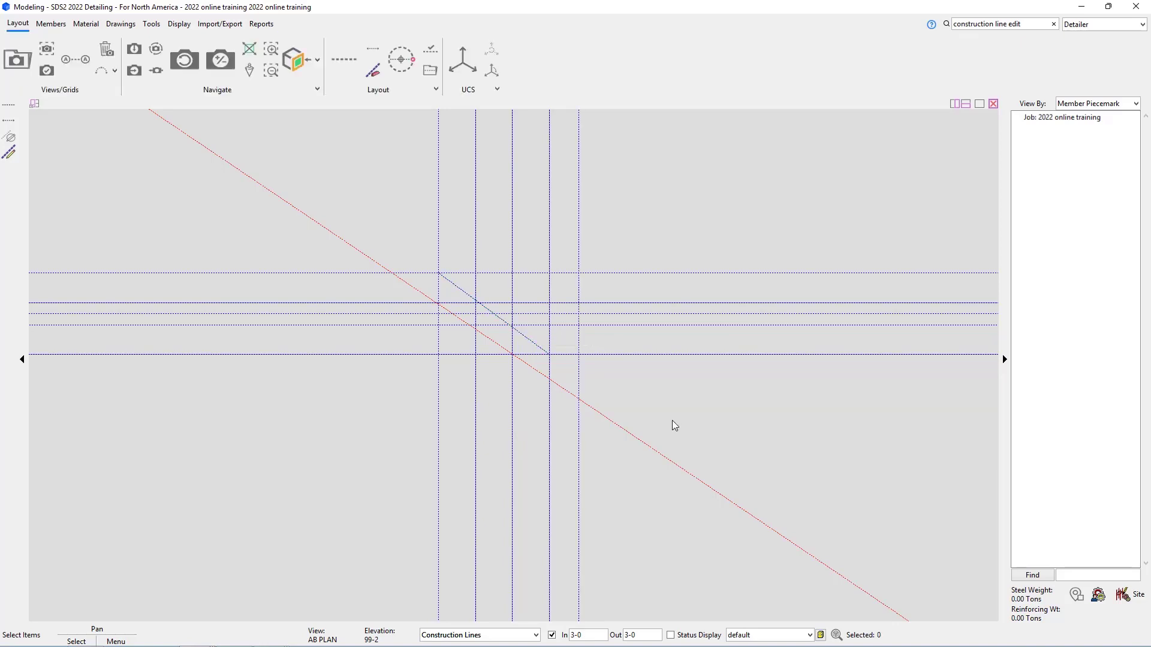
left_click(527, 339)
right_click(528, 339)
left_click(539, 347)
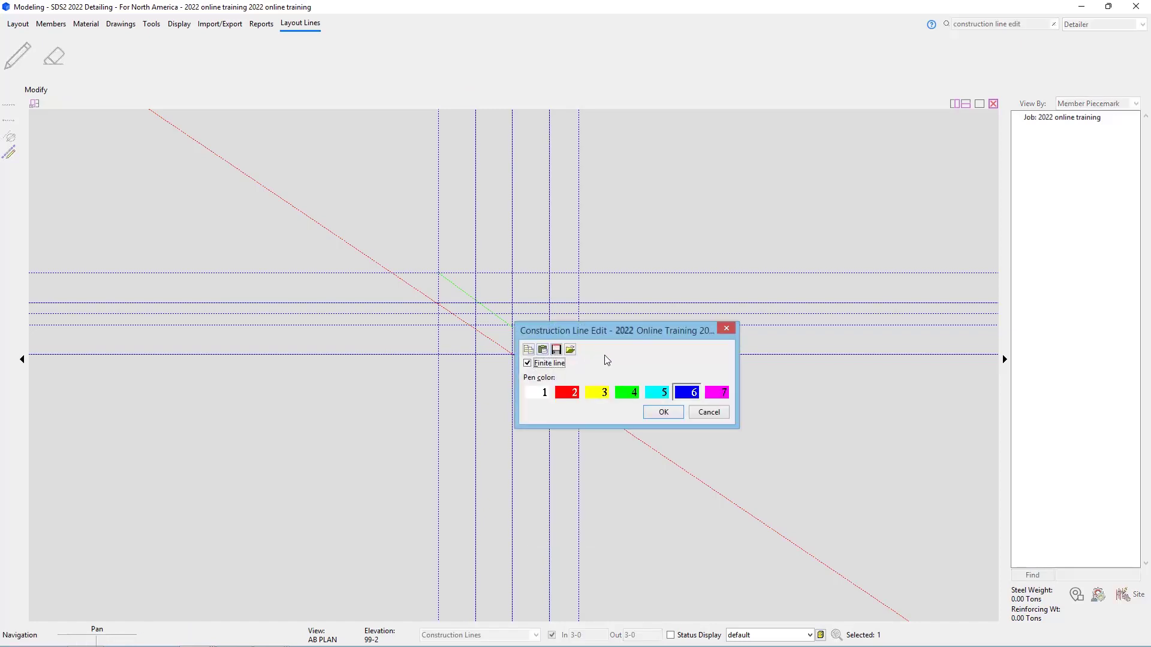
left_click(527, 363)
left_click(649, 415)
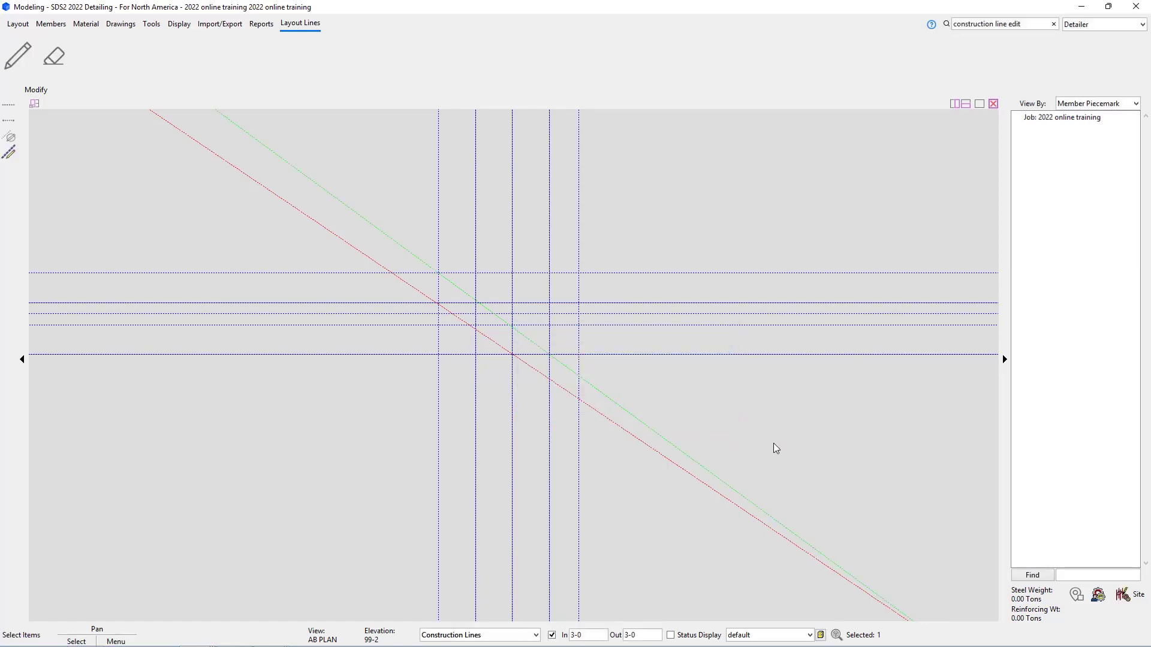
left_click(774, 449)
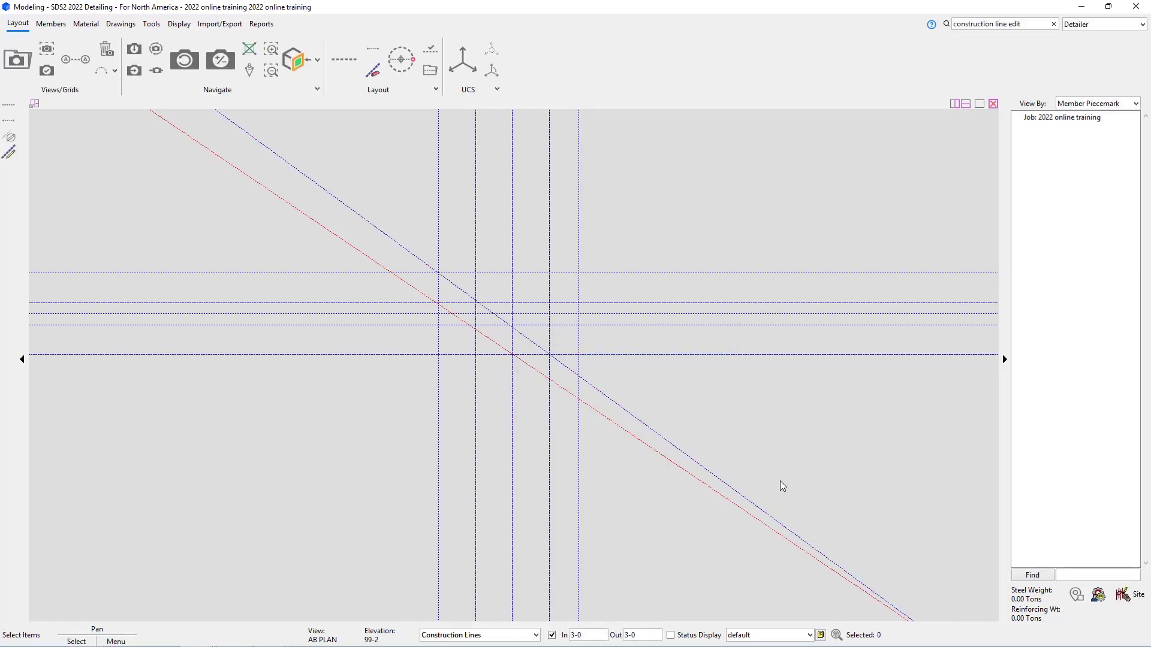
Step: Turn Finite line back on for the blue diagonal construction line through the grid
double_click(731, 492)
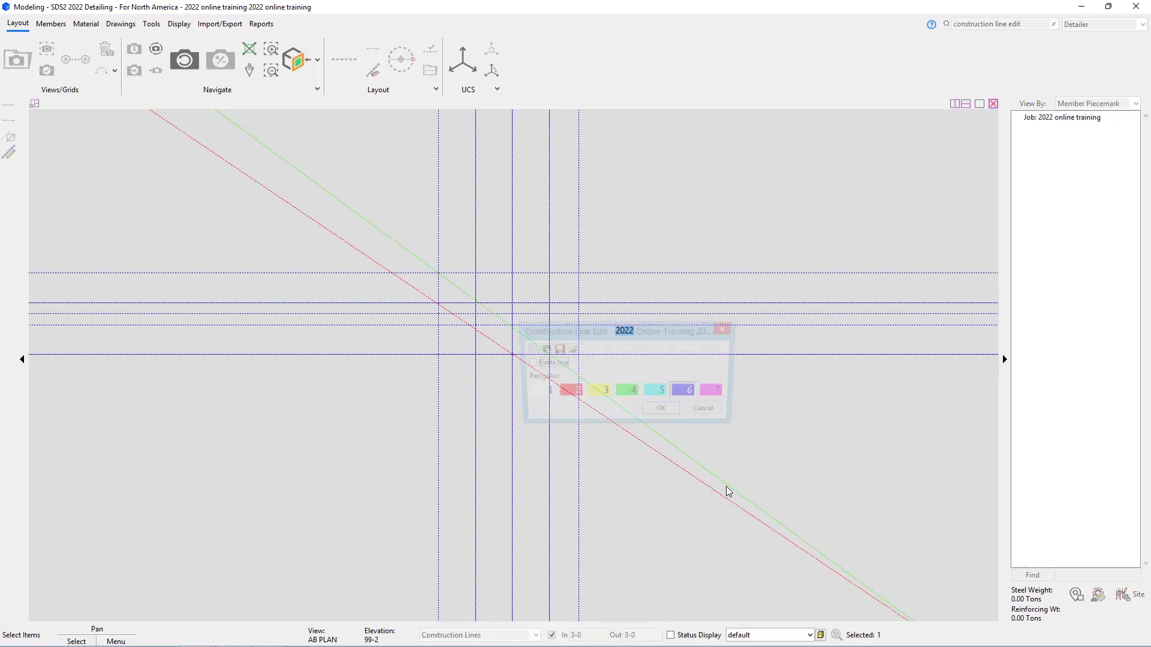
left_click(663, 413)
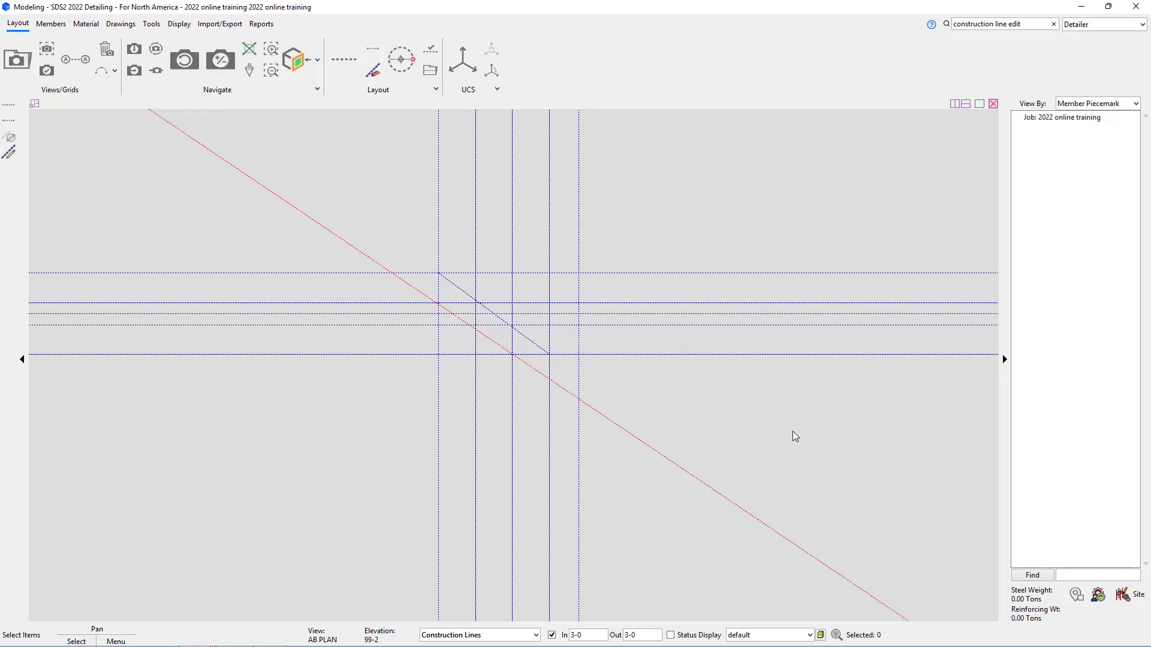
Step: Check the edit options of the top horizontal construction line, then cancel the edit
double_click(459, 279)
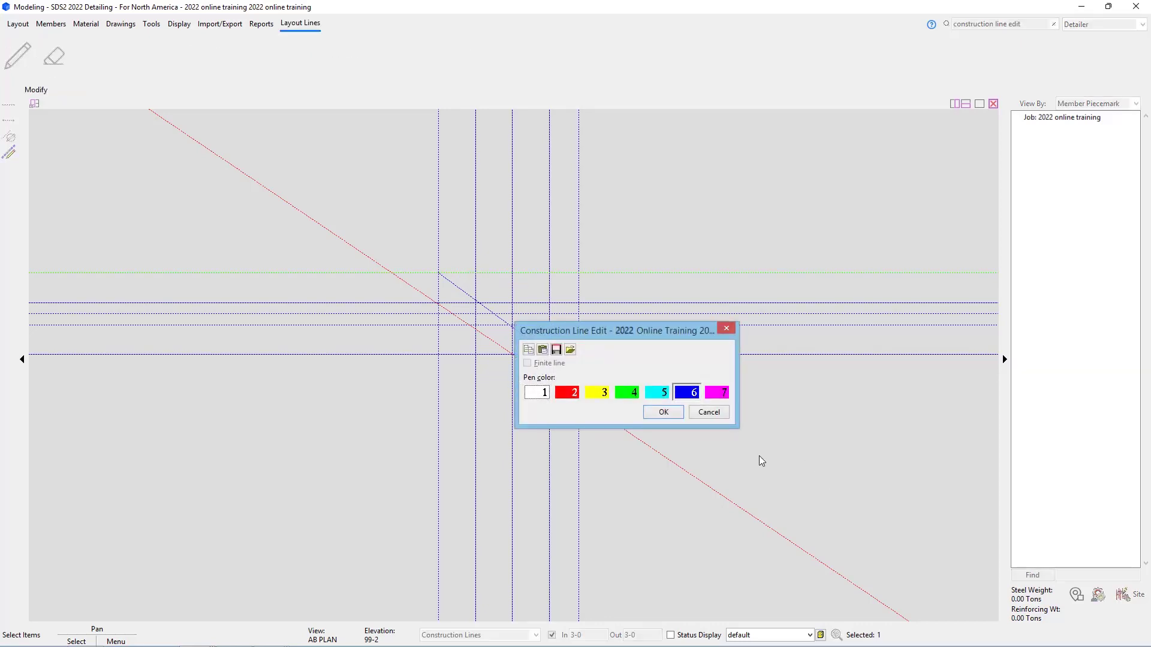
left_click(713, 414)
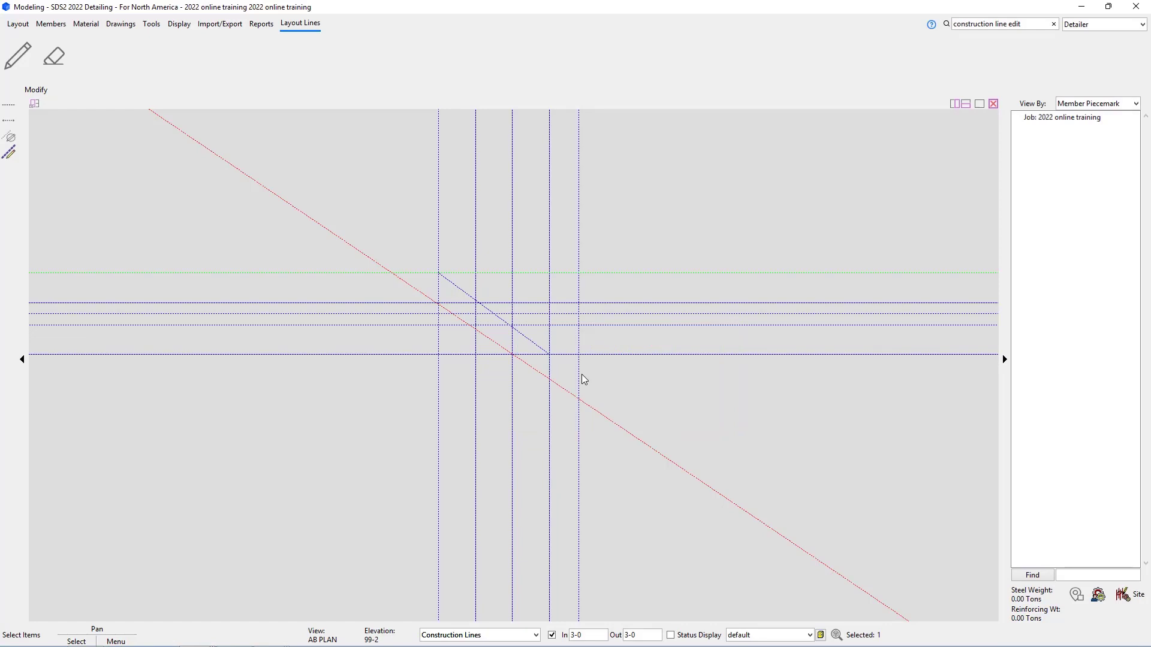
left_click(548, 353)
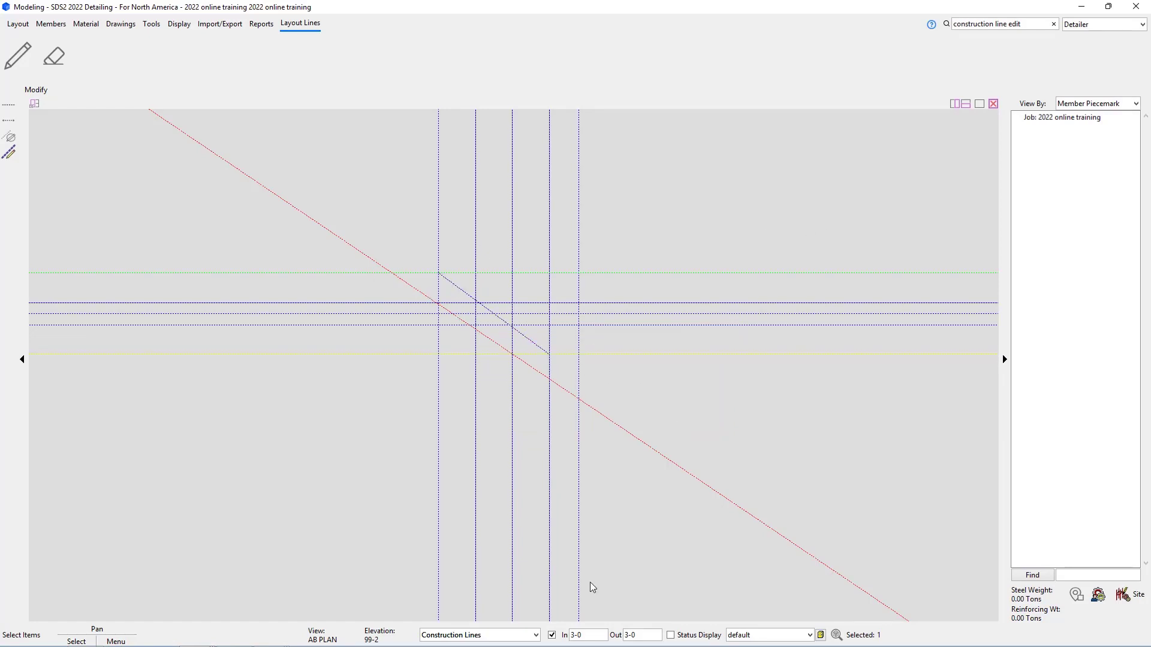
left_click(467, 493)
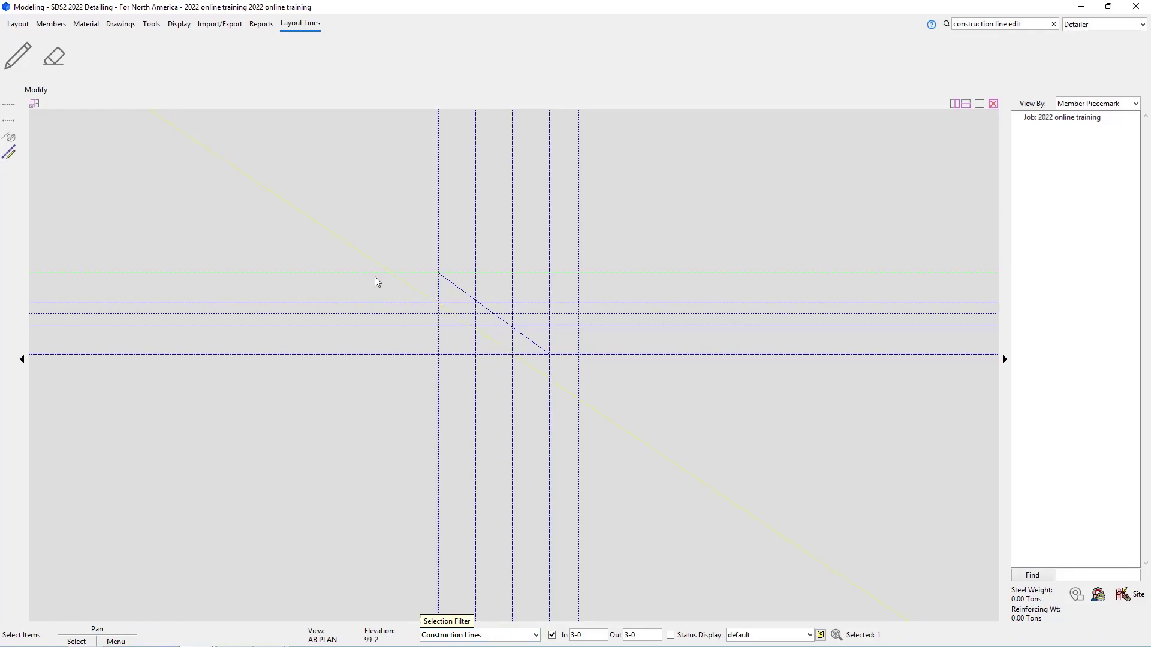
Step: Delete the red diagonal construction line
left_click(339, 240)
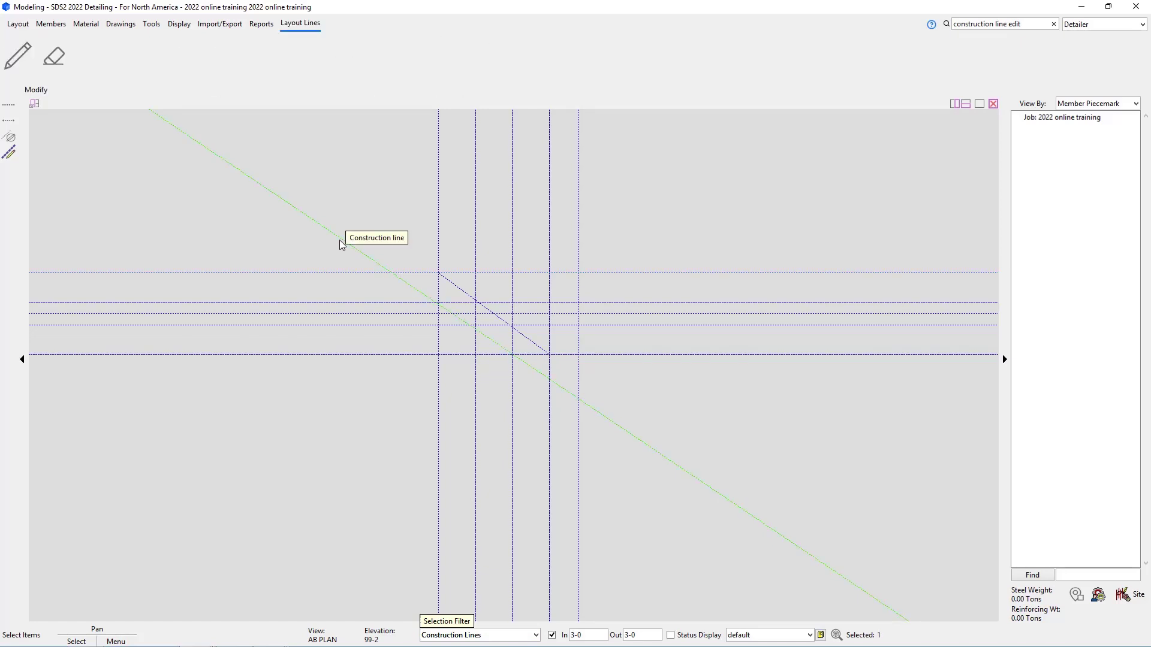
key("Delete")
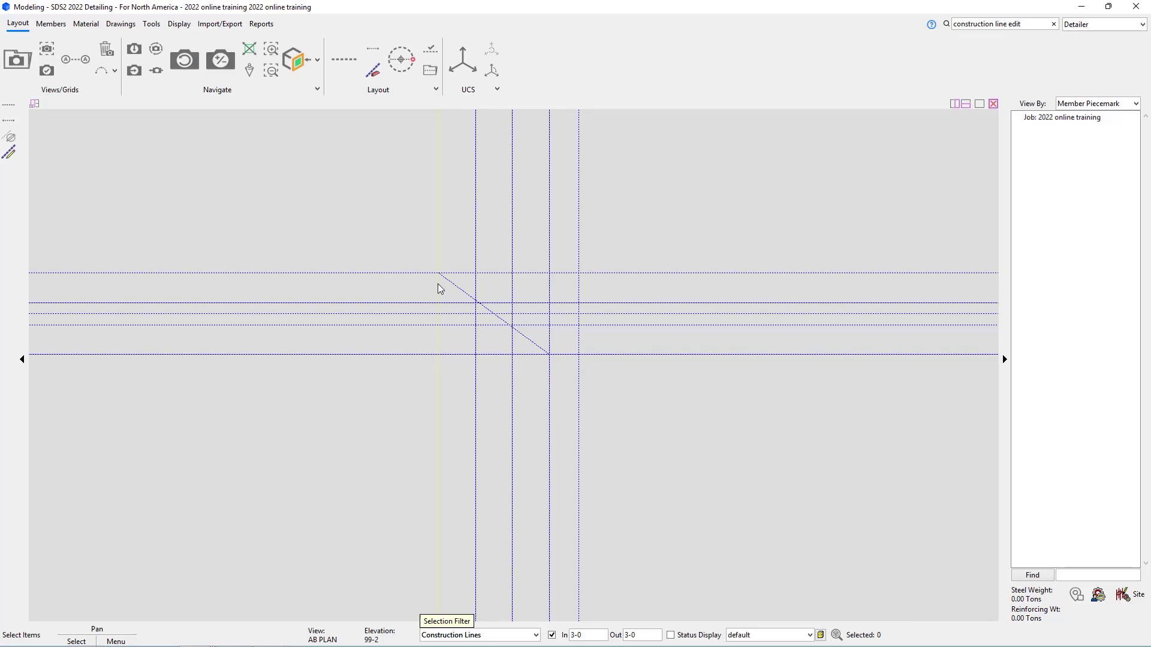
Step: Find the Construction Line Erase command and erase the blue finite diagonal line inside the grid
left_click(1041, 22)
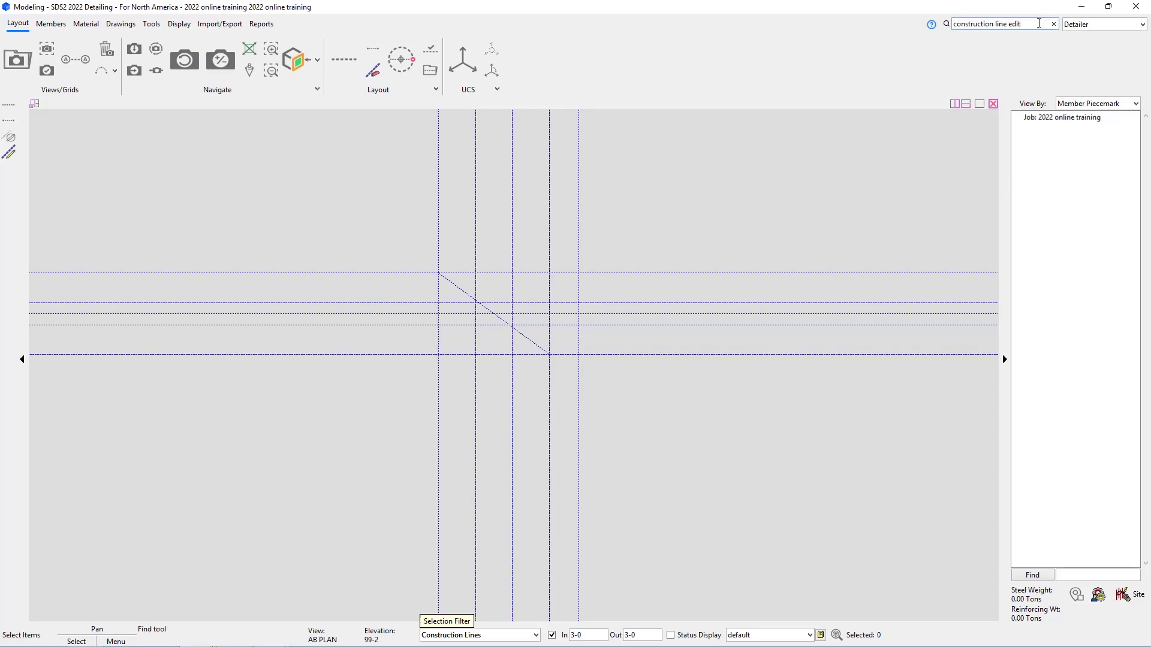
key("BackSpace")
key("BackSpace")
key("BackSpace")
type("re")
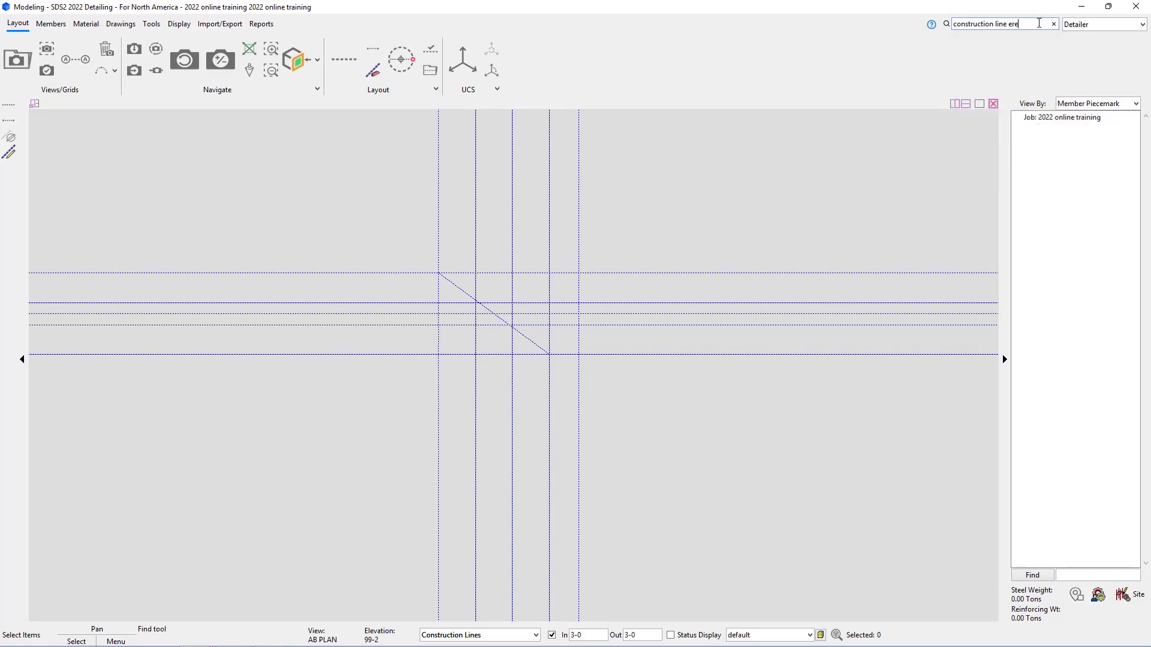
key("BackSpace")
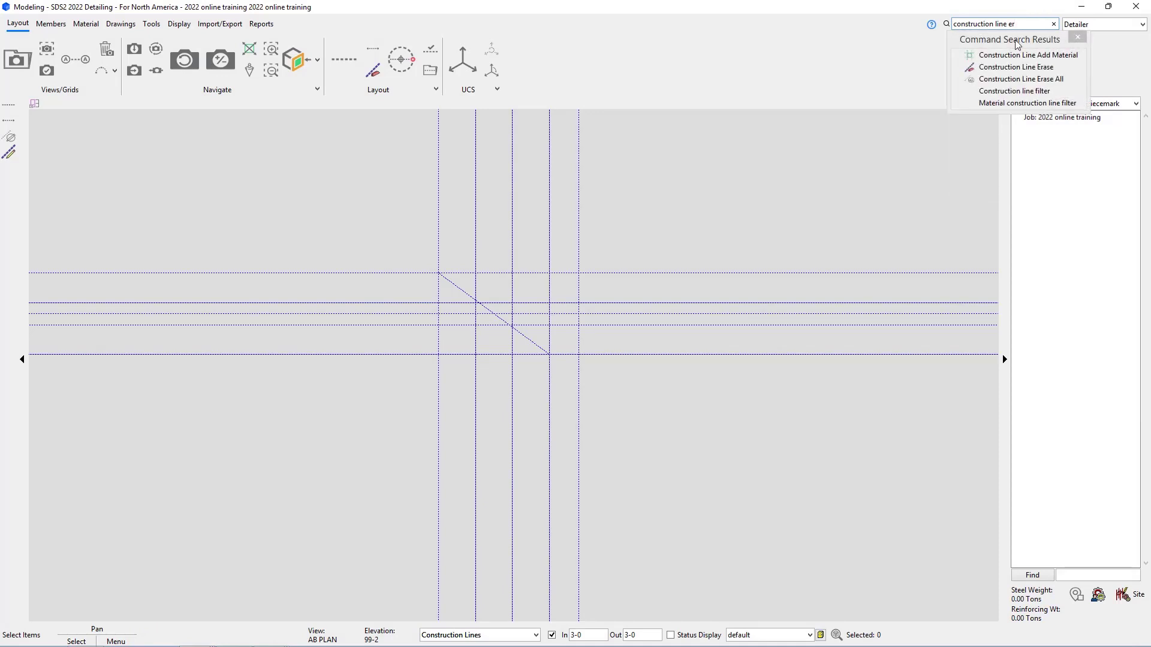
left_click(1016, 68)
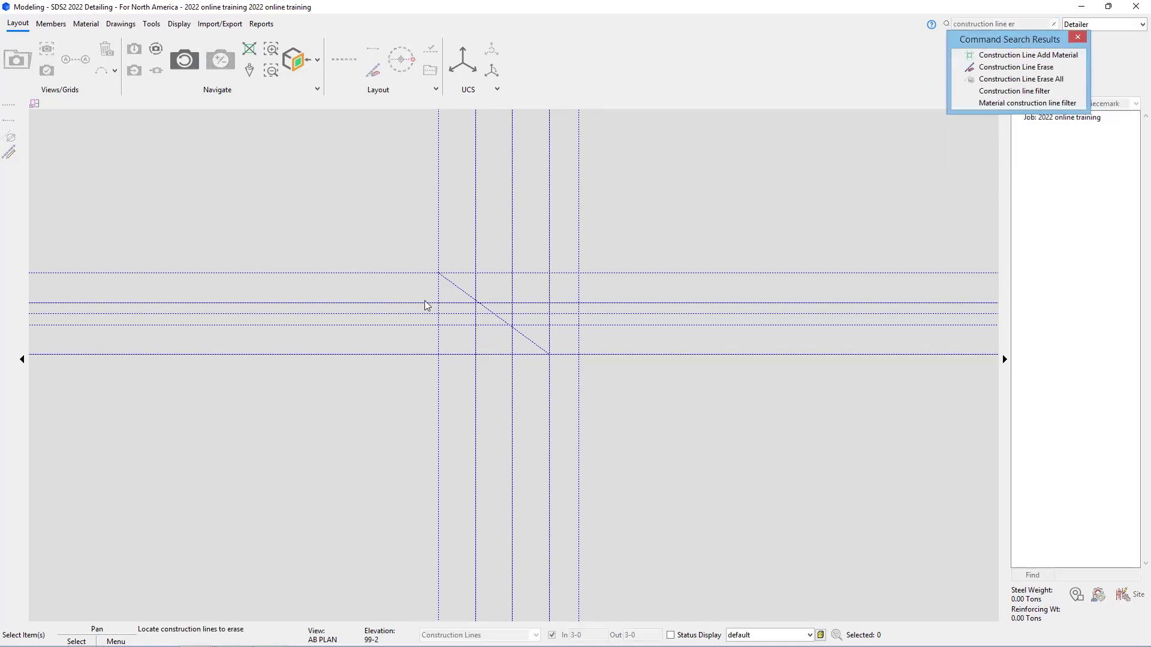
left_click(454, 283)
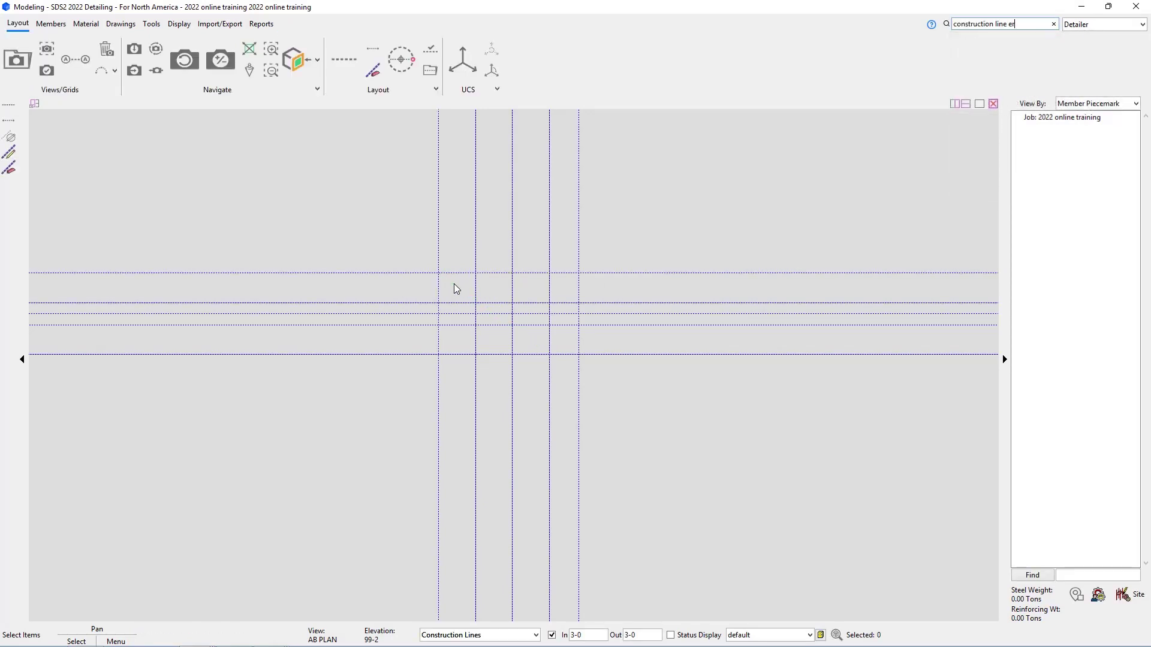